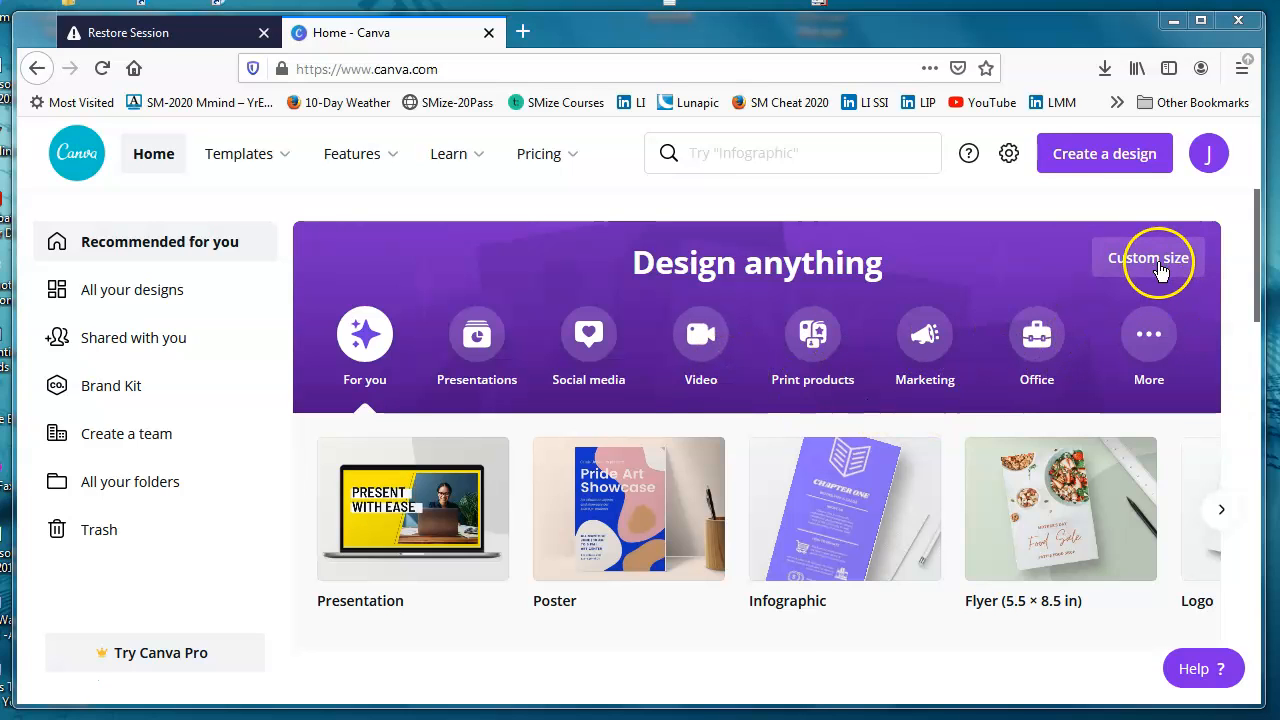
# Step: Create a new custom-size design of 744 × 400 px
pyautogui.click(1160, 270)
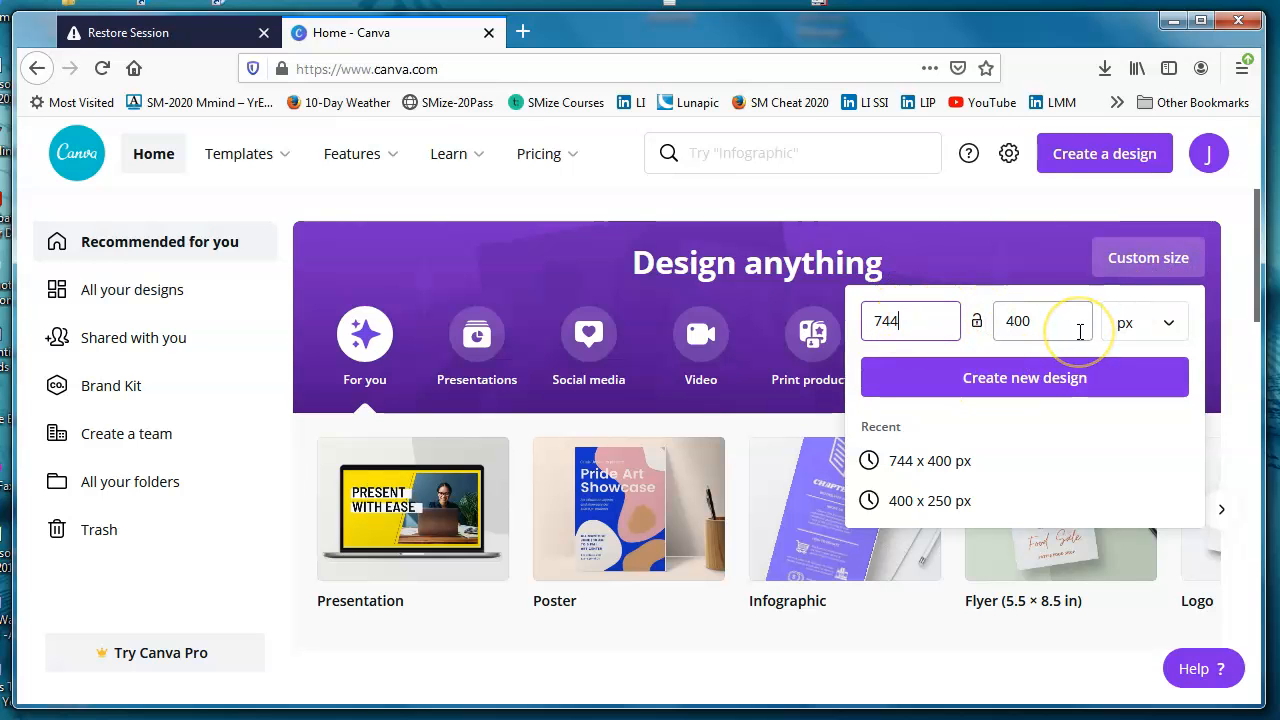
pyautogui.click(1172, 332)
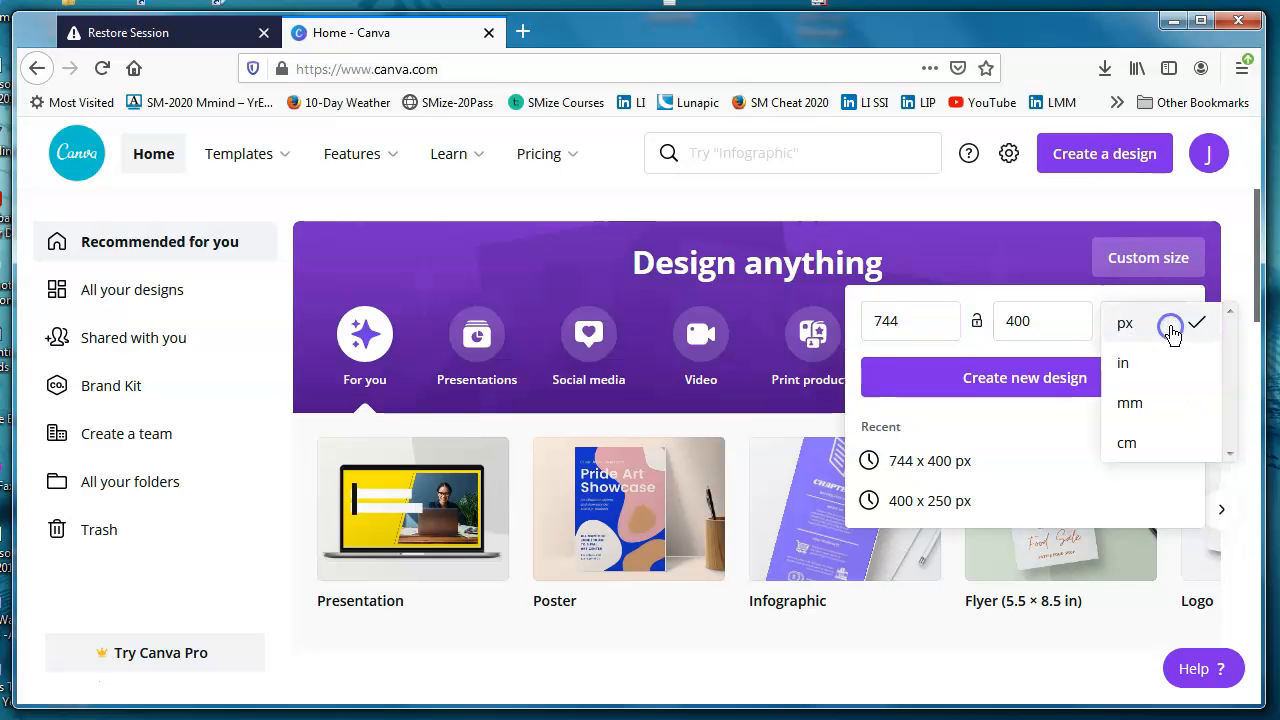
pyautogui.click(1172, 333)
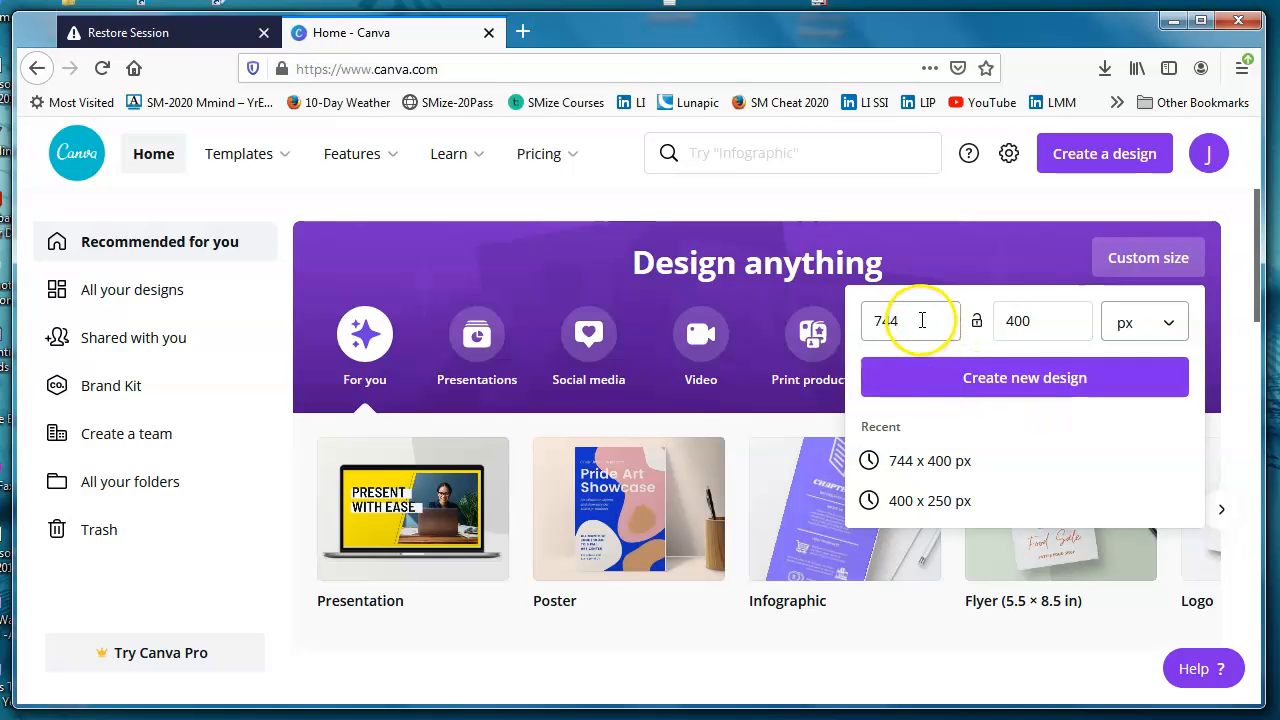
pyautogui.click(1006, 377)
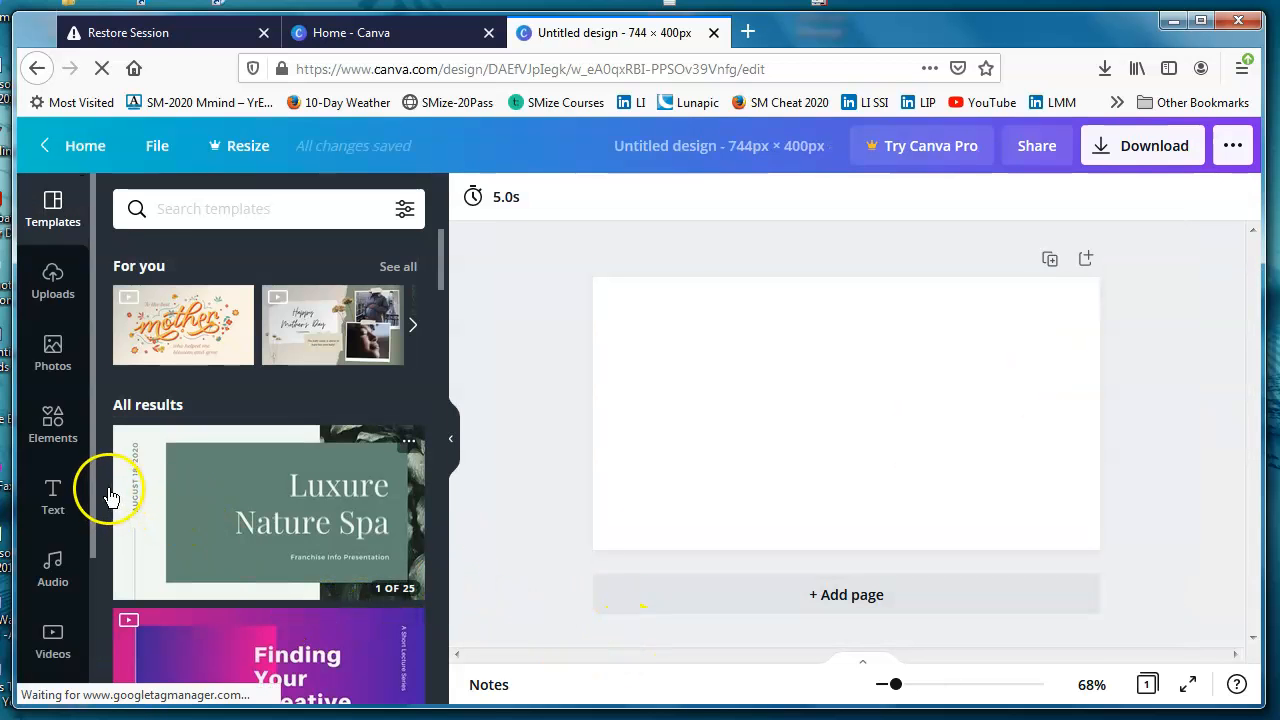
# Step: Set the page background to the custom red colour #F2131A
pyautogui.moveTo(94, 480); pyautogui.dragTo(93, 575)
pyautogui.click(53, 580)
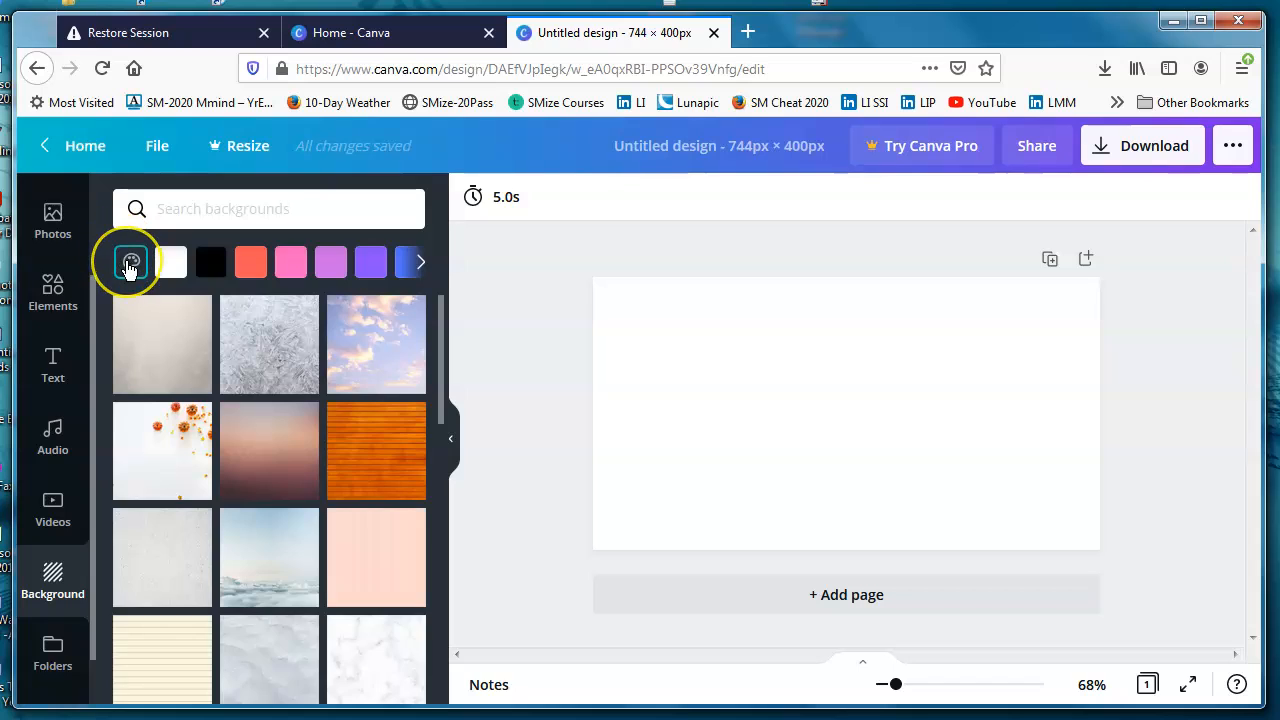
pyautogui.click(130, 264)
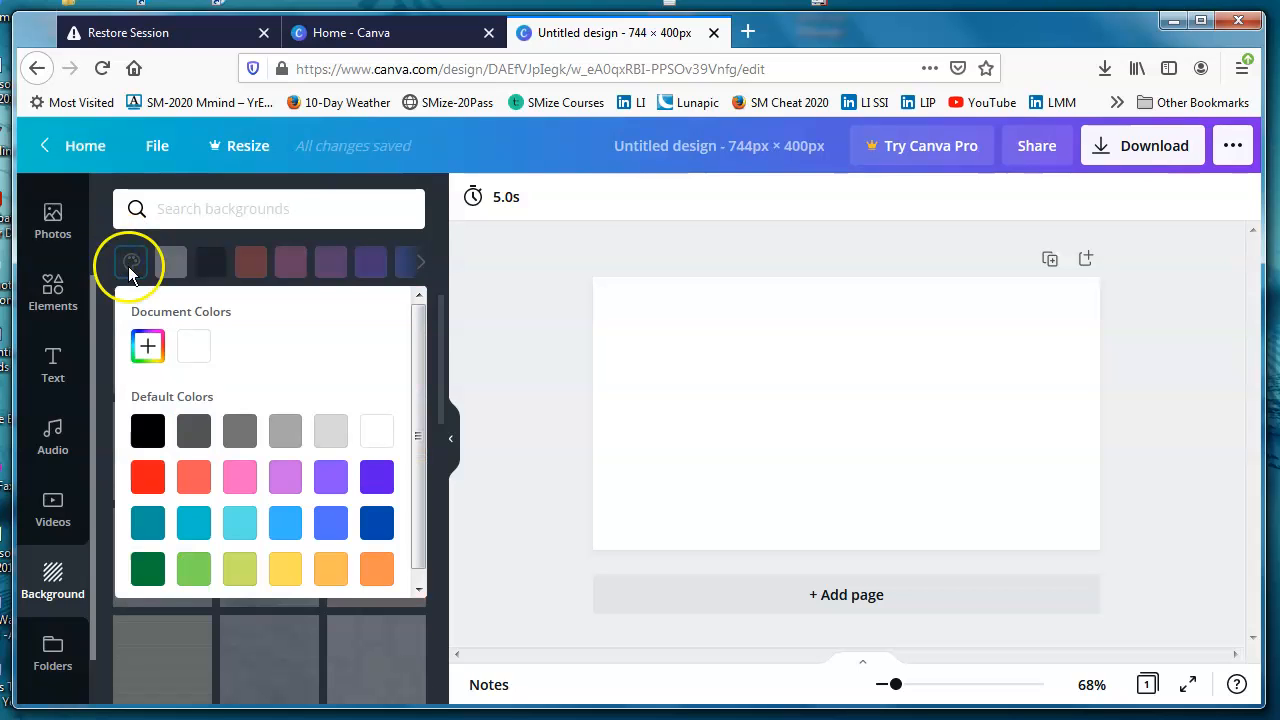
pyautogui.click(147, 350)
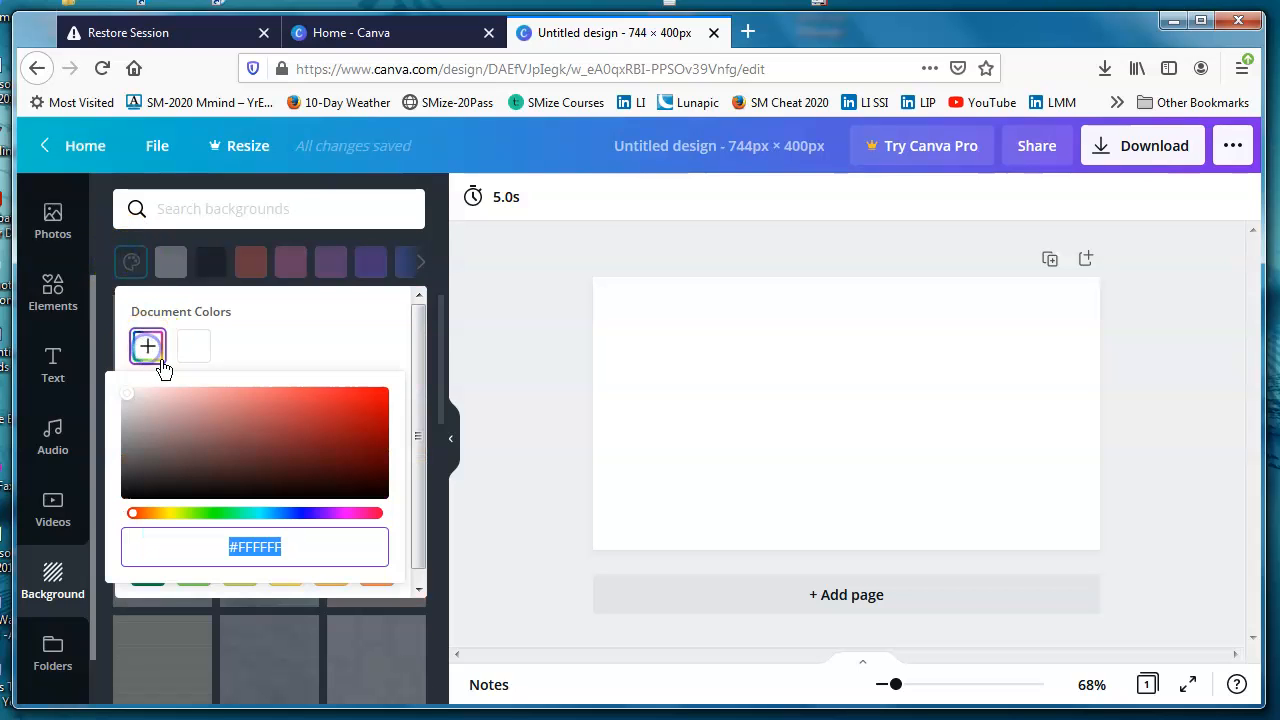
pyautogui.click(246, 549)
pyautogui.click(332, 556)
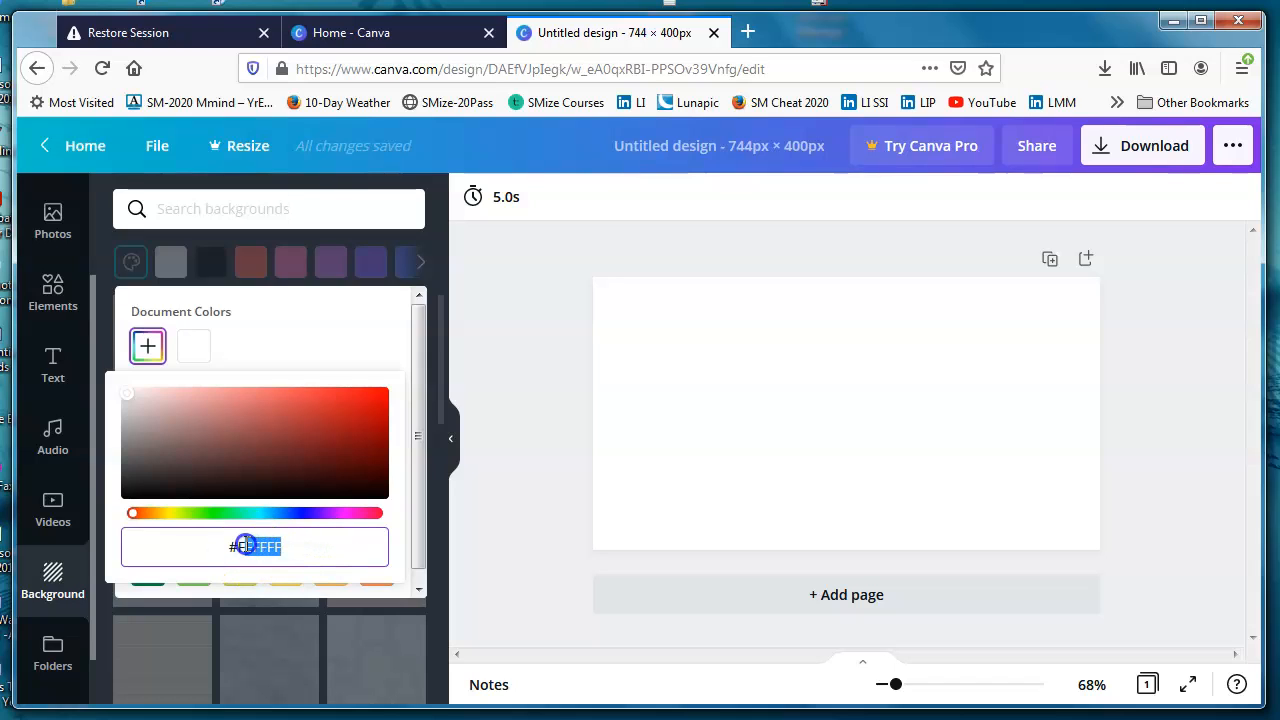
pyautogui.press('BackSpace')
pyautogui.write('2')
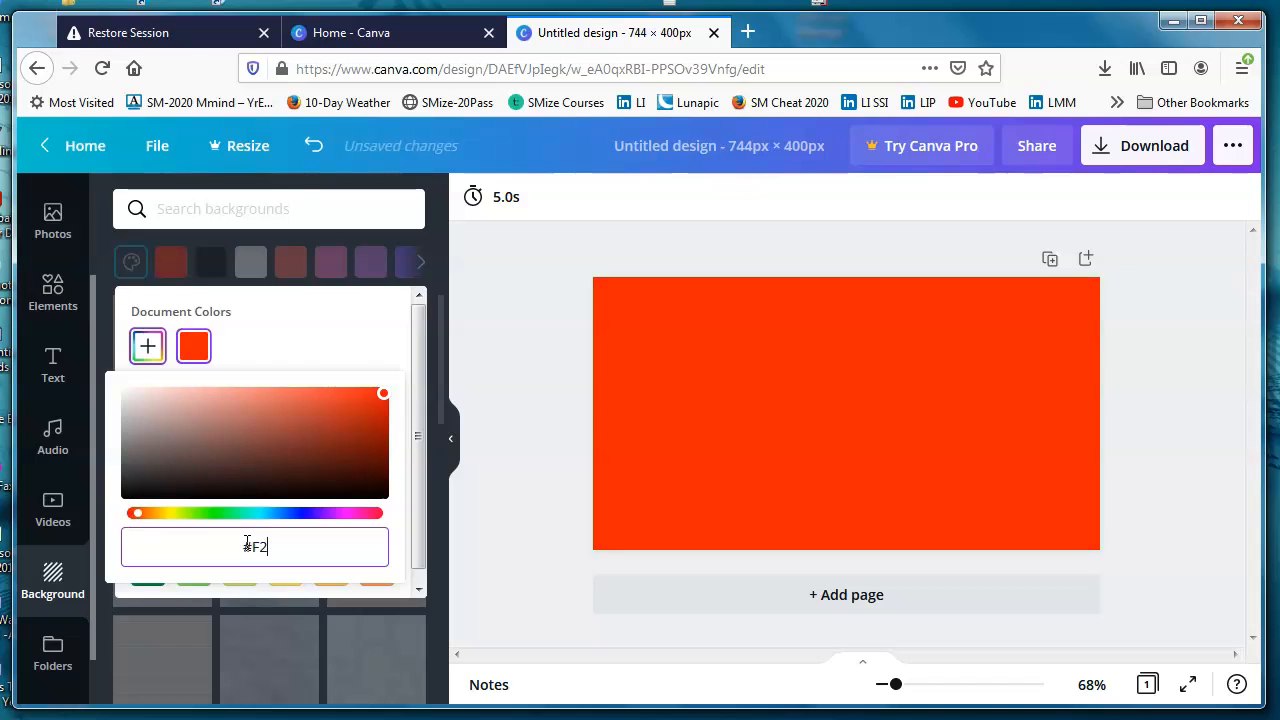
pyautogui.write('131A')
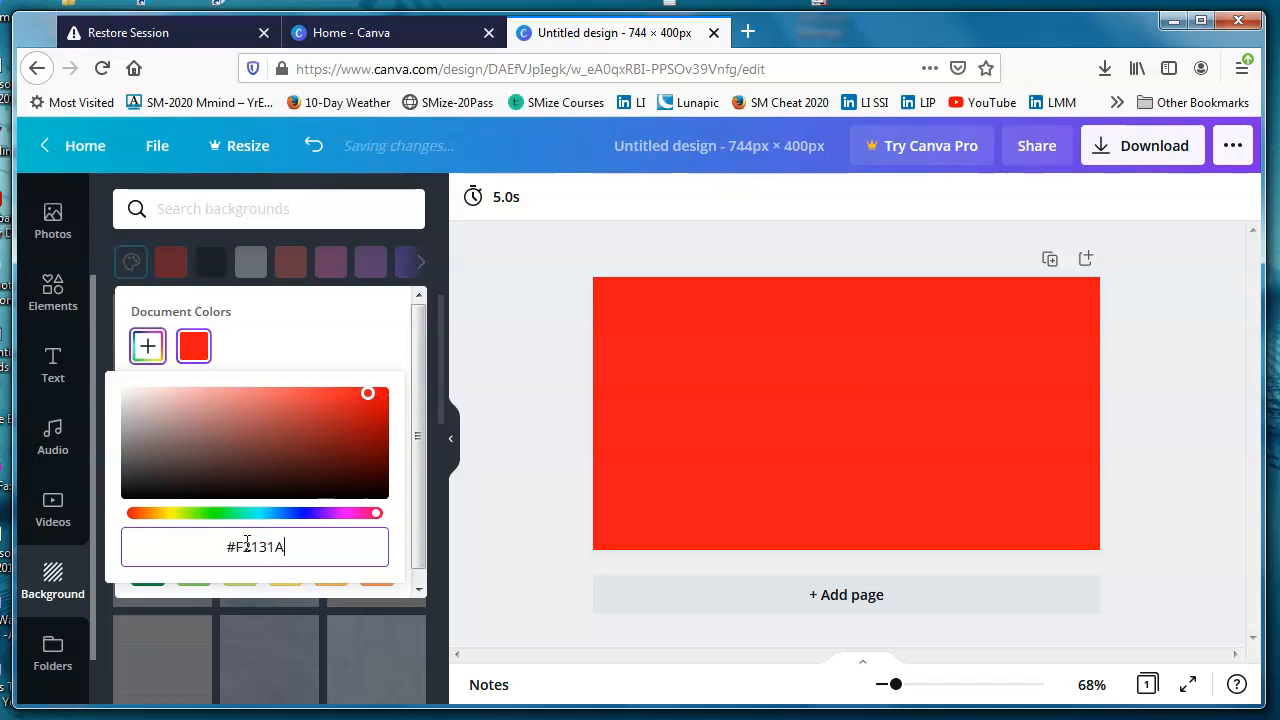
pyautogui.click(525, 562)
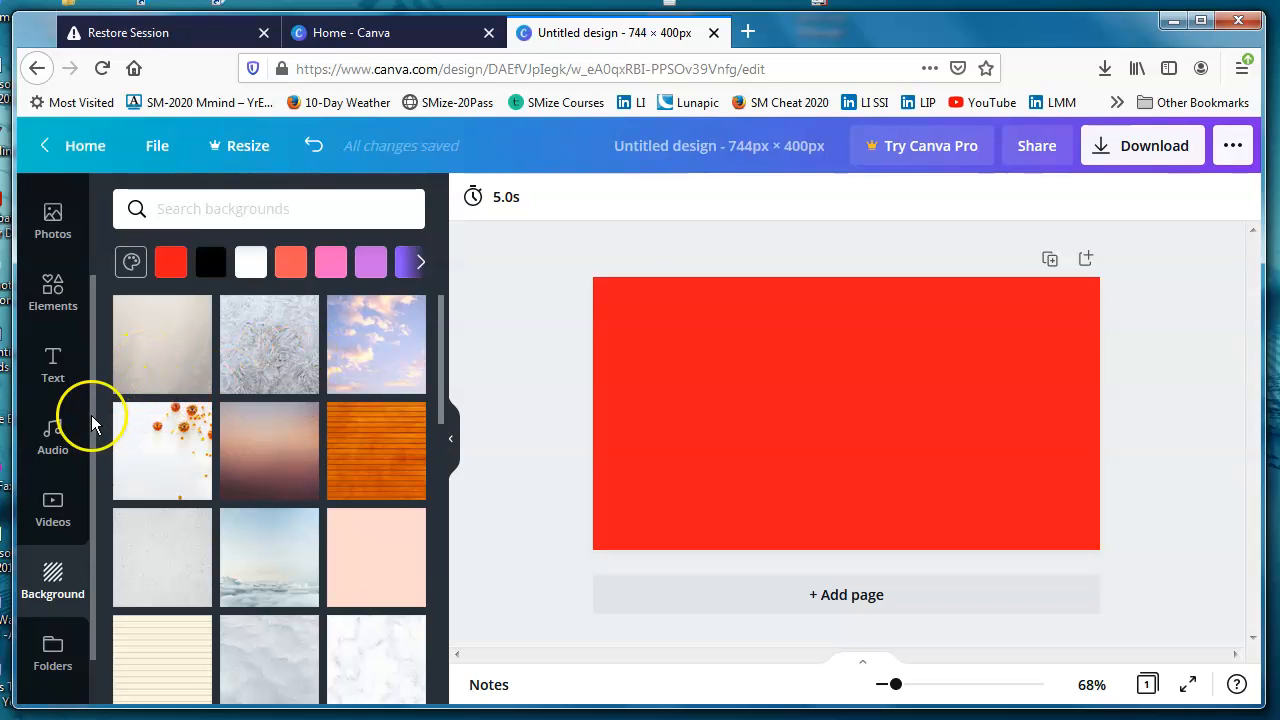
# Step: Search the photo library for "snowflake"
pyautogui.moveTo(91, 423); pyautogui.dragTo(97, 343)
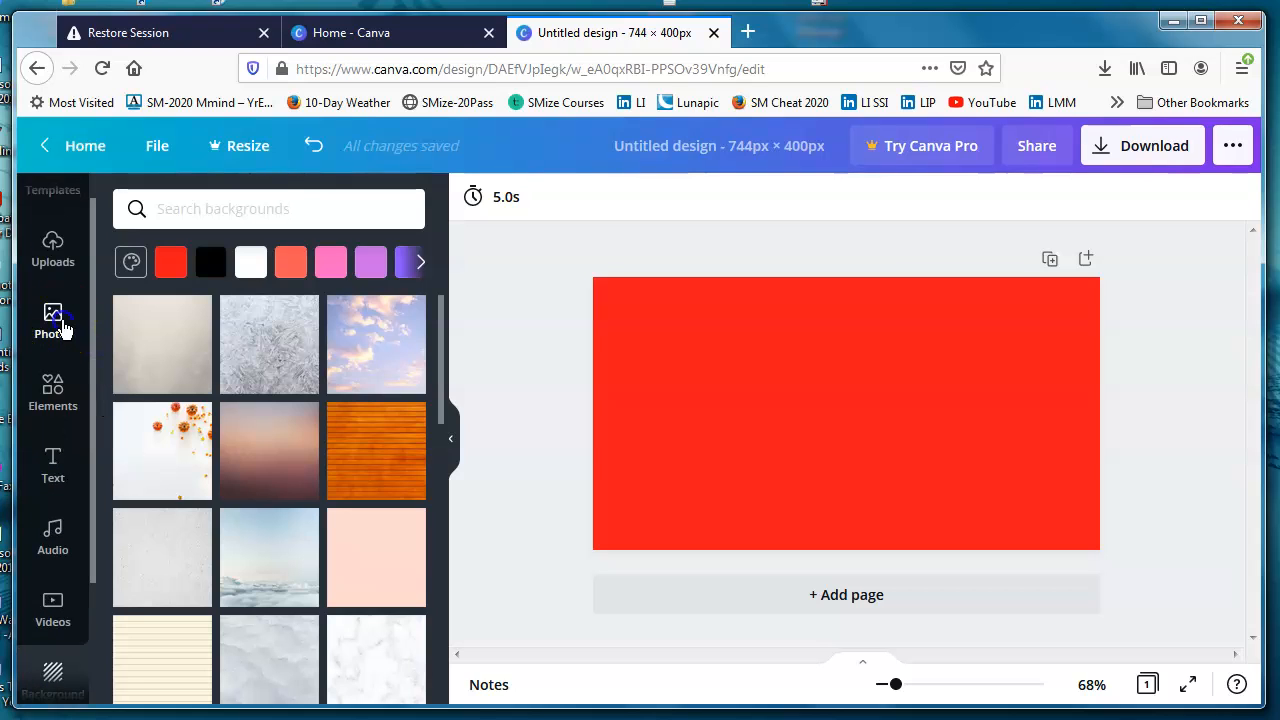
pyautogui.click(58, 328)
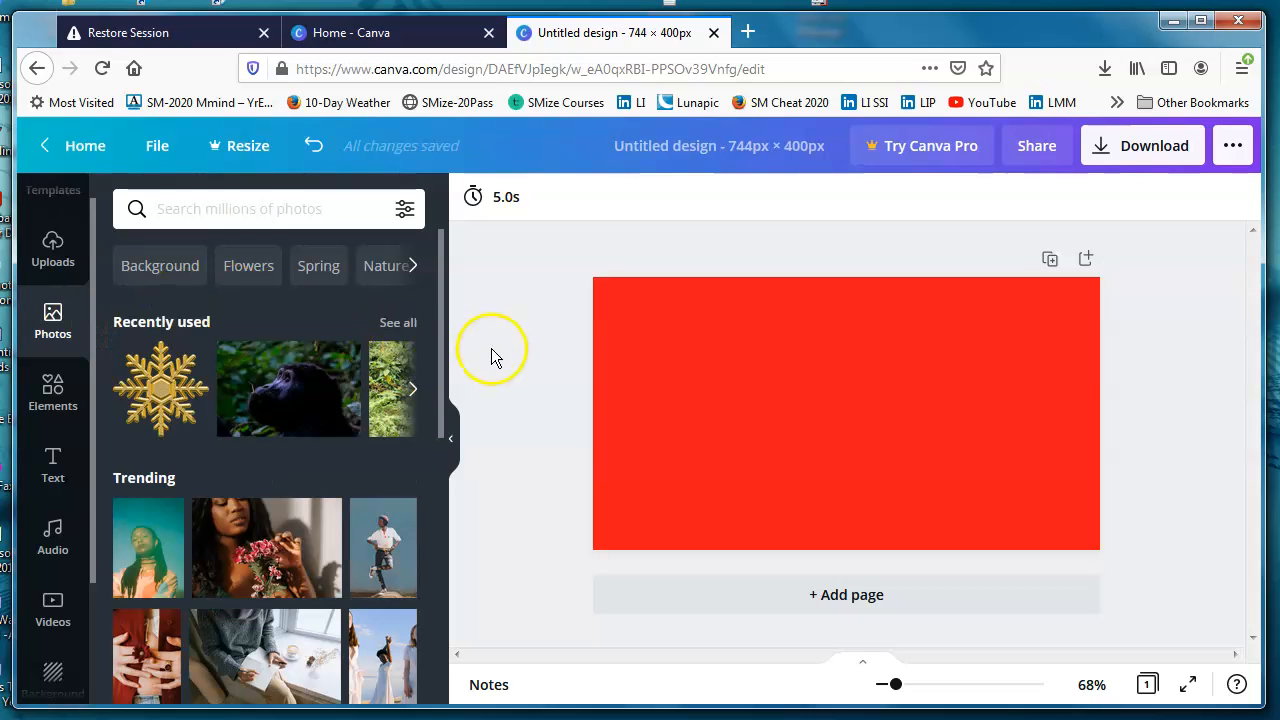
pyautogui.click(237, 213)
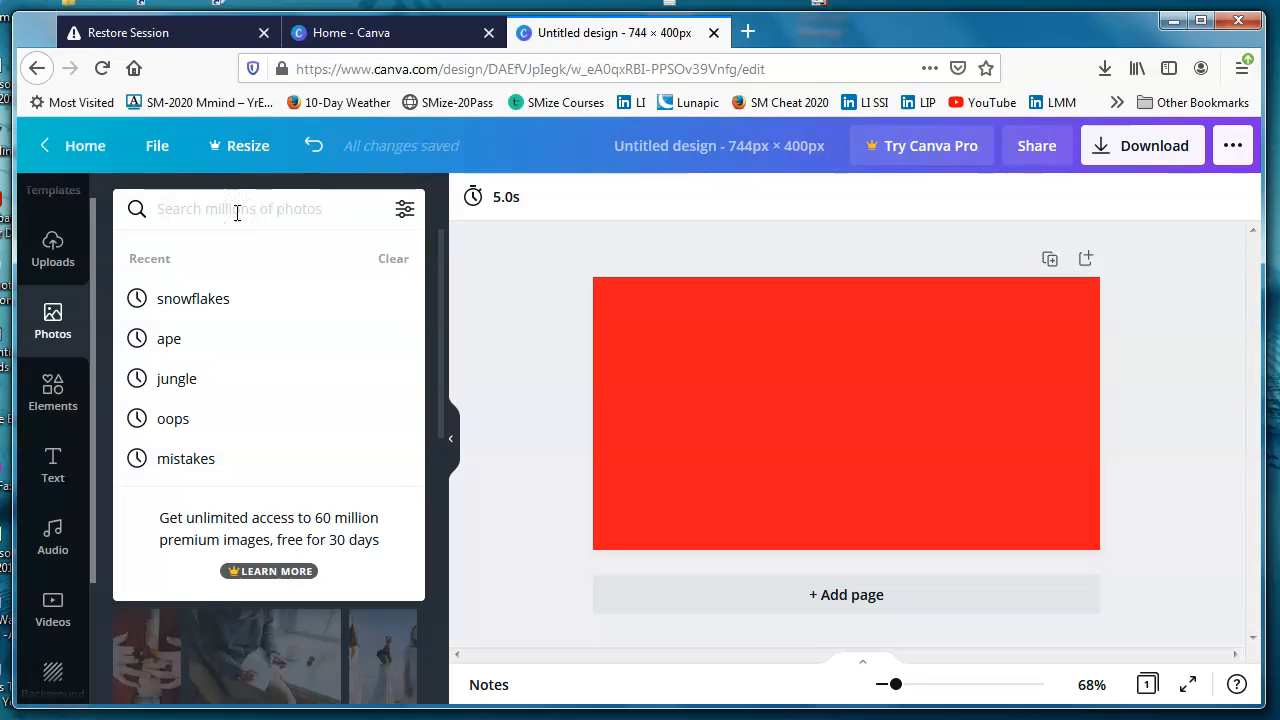
pyautogui.write('s')
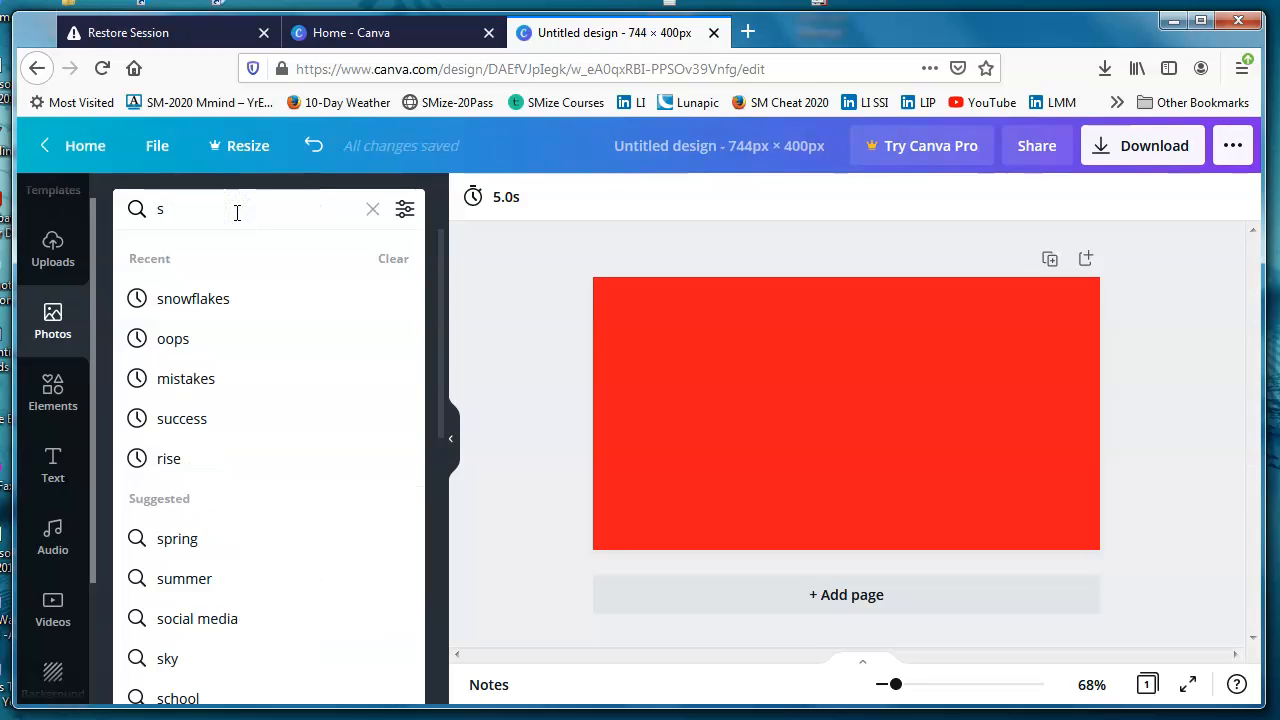
pyautogui.write('nowflake')
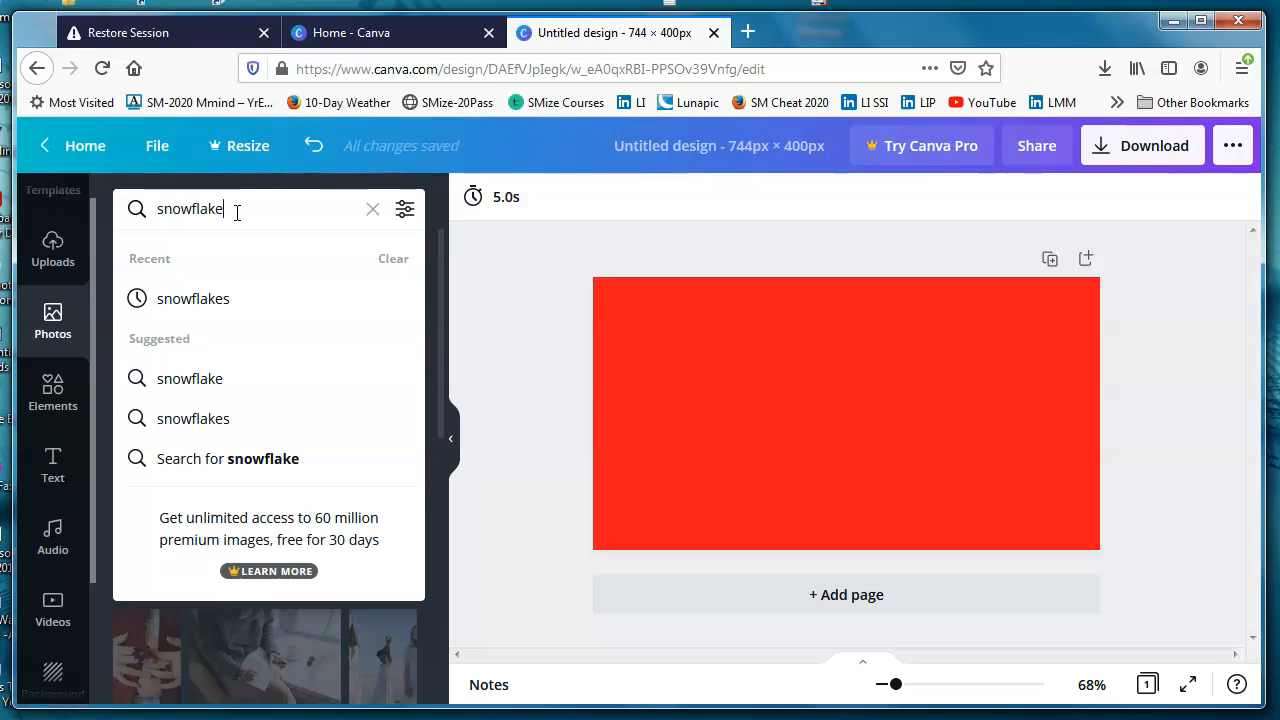
pyautogui.press('Return')
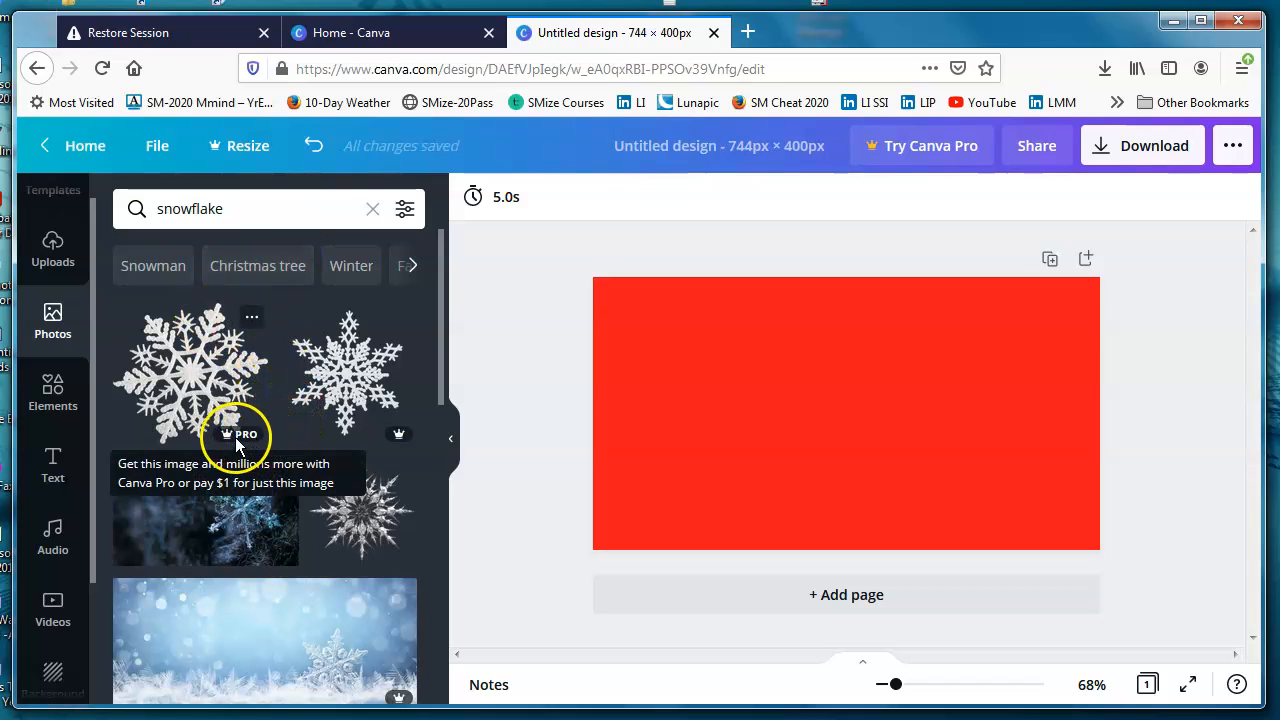
# Step: Add the free pale glittering snow photo with small snowflakes to the page and centre it on the red background
pyautogui.moveTo(441, 365); pyautogui.dragTo(446, 437)
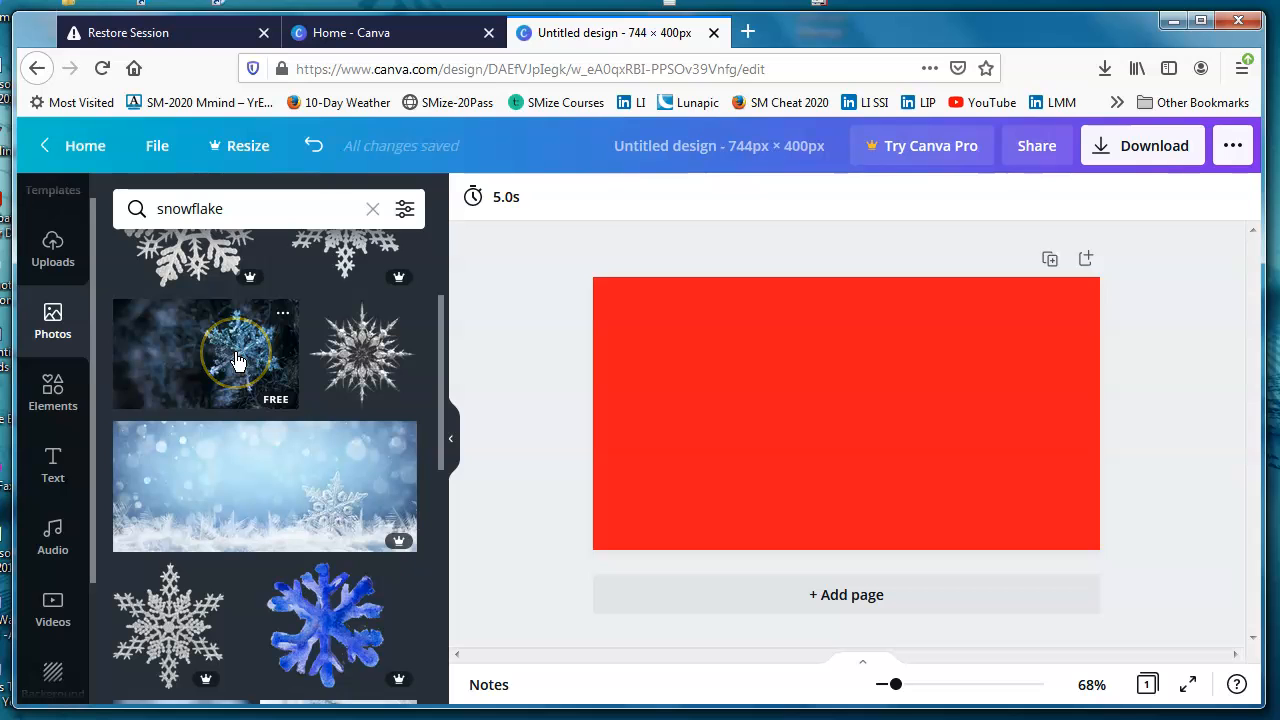
pyautogui.moveTo(437, 404); pyautogui.dragTo(450, 496)
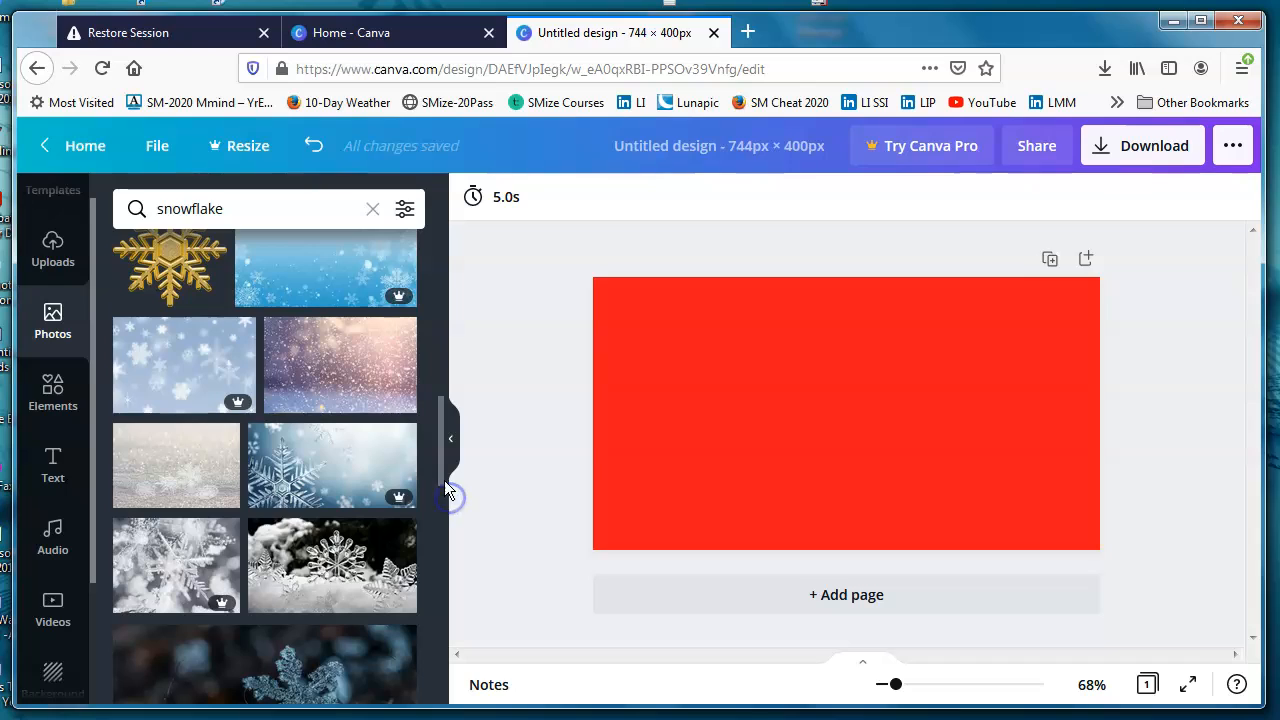
pyautogui.moveTo(441, 461); pyautogui.dragTo(442, 470)
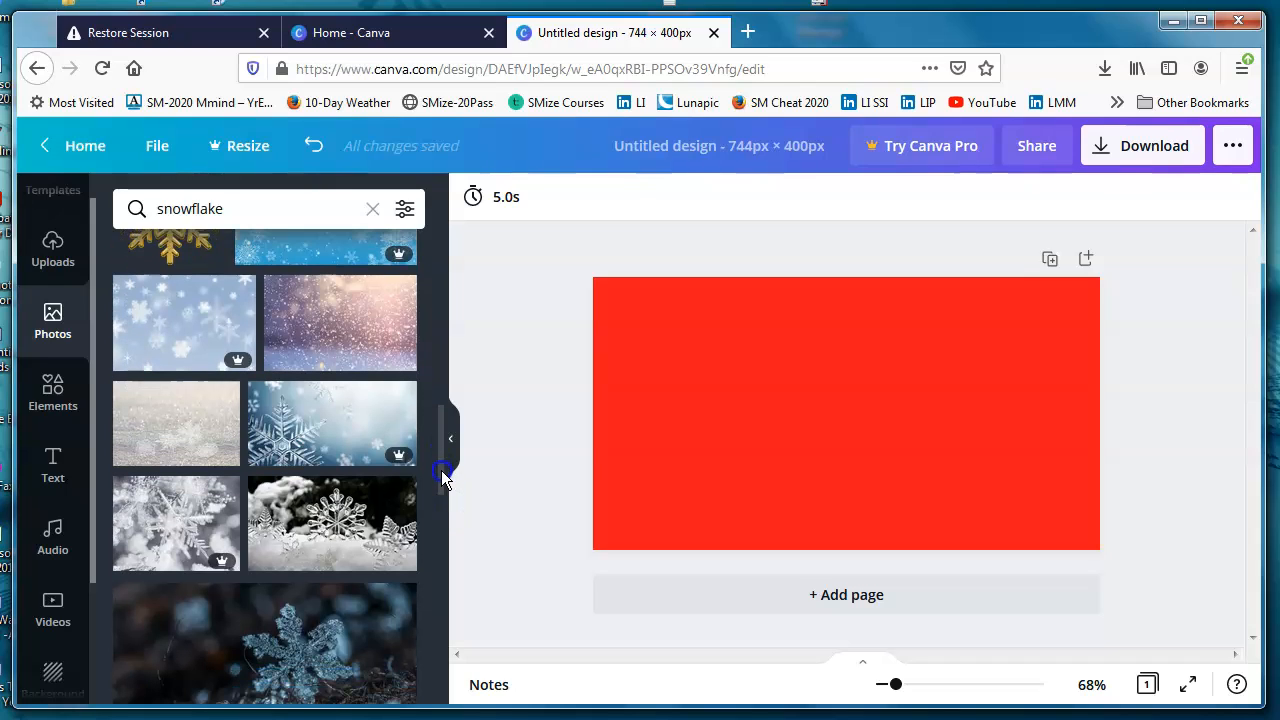
pyautogui.moveTo(185, 430); pyautogui.dragTo(589, 415)
pyautogui.moveTo(825, 413); pyautogui.dragTo(834, 374)
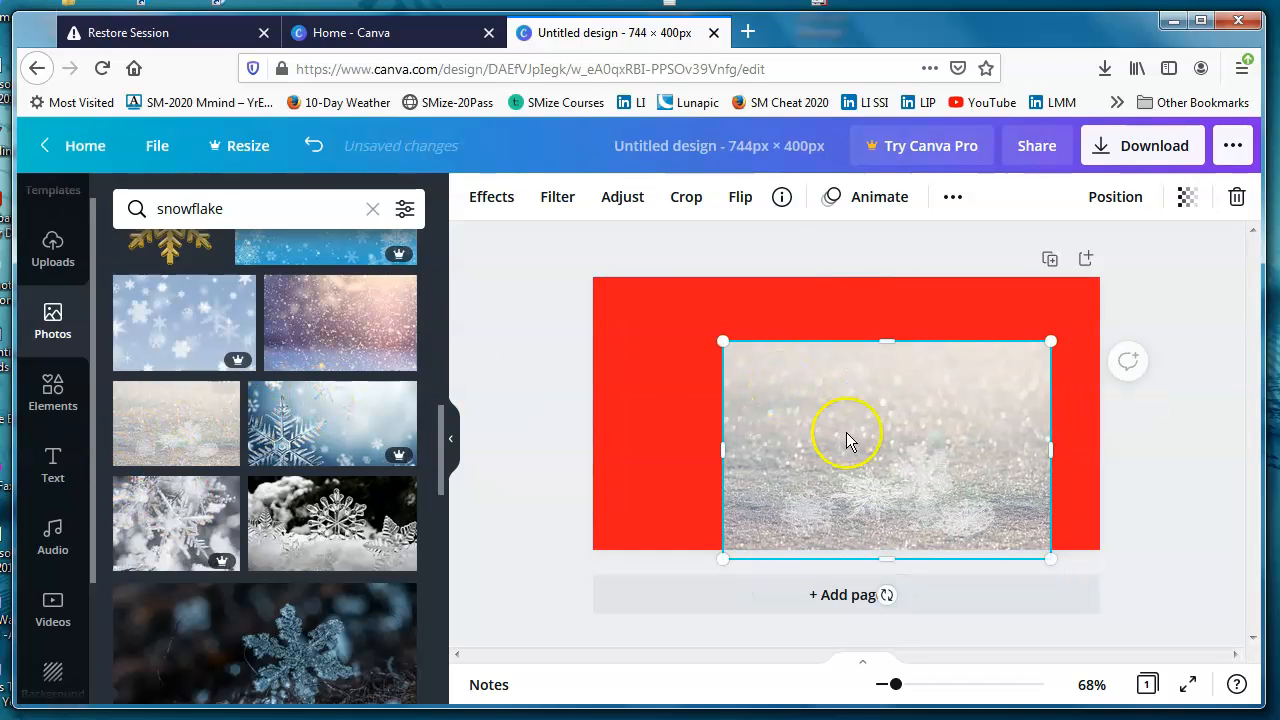
pyautogui.moveTo(846, 437); pyautogui.dragTo(802, 398)
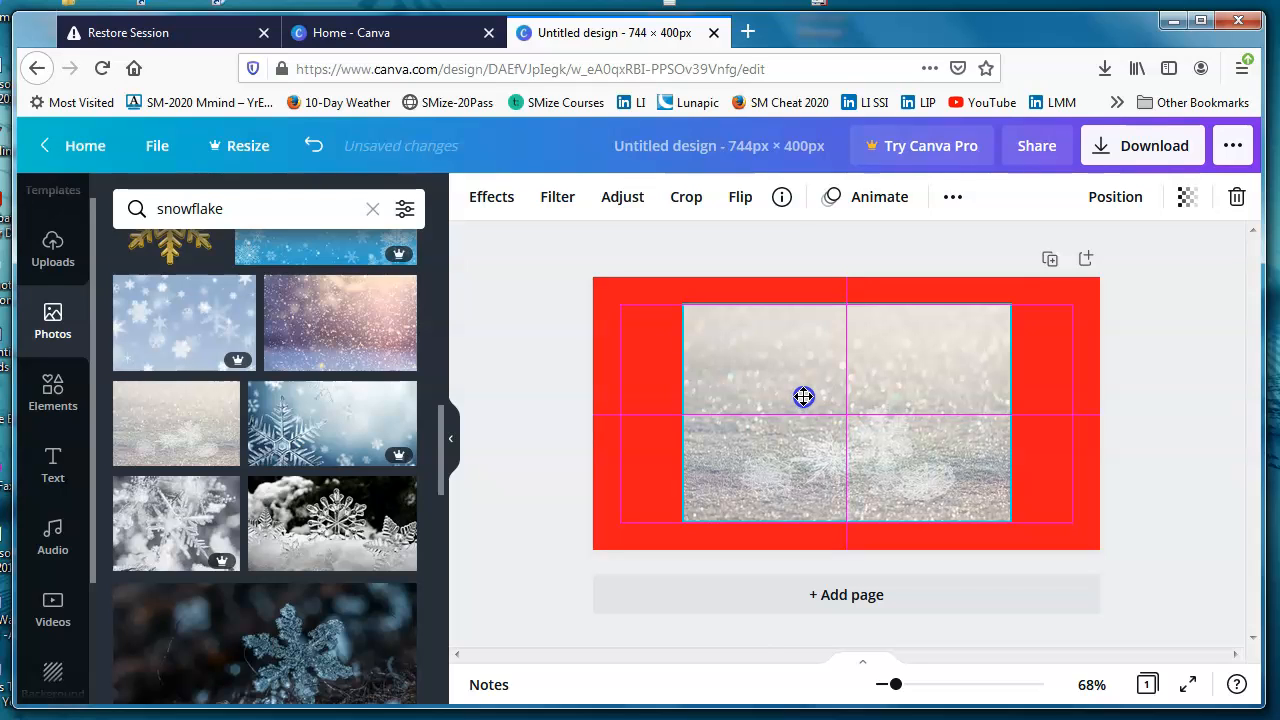
pyautogui.moveTo(804, 397); pyautogui.dragTo(804, 397)
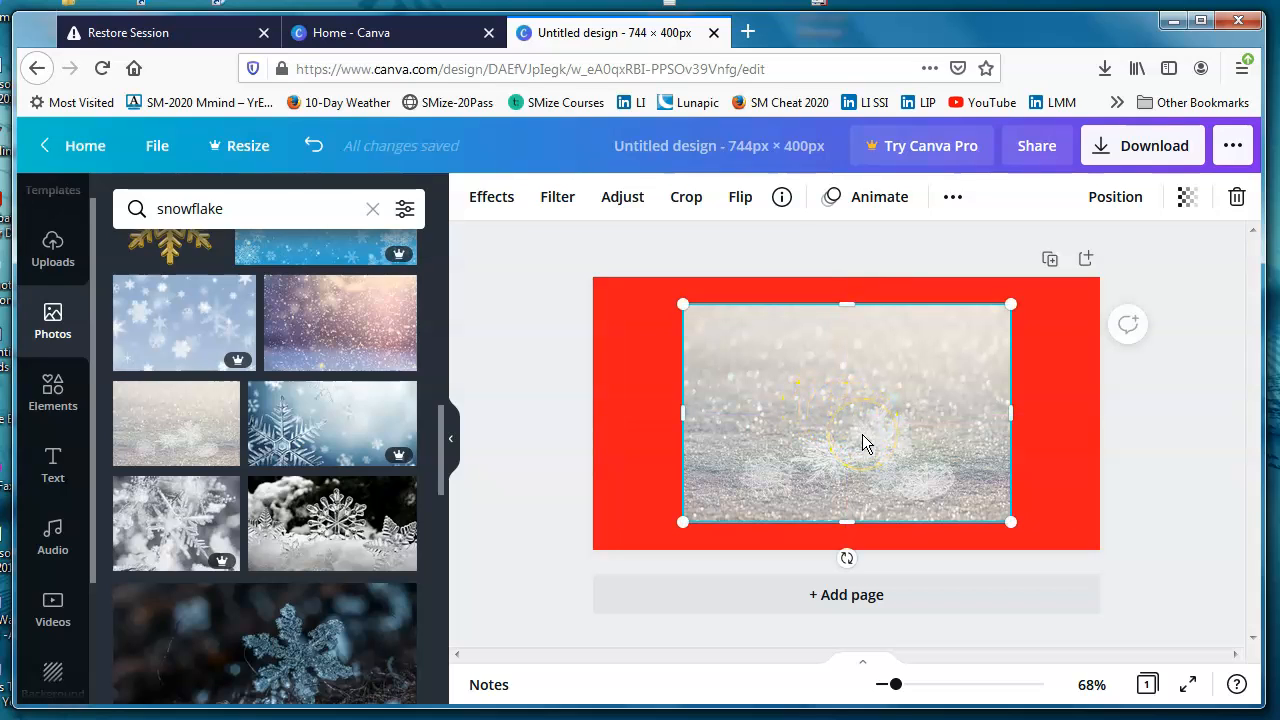
pyautogui.click(890, 432)
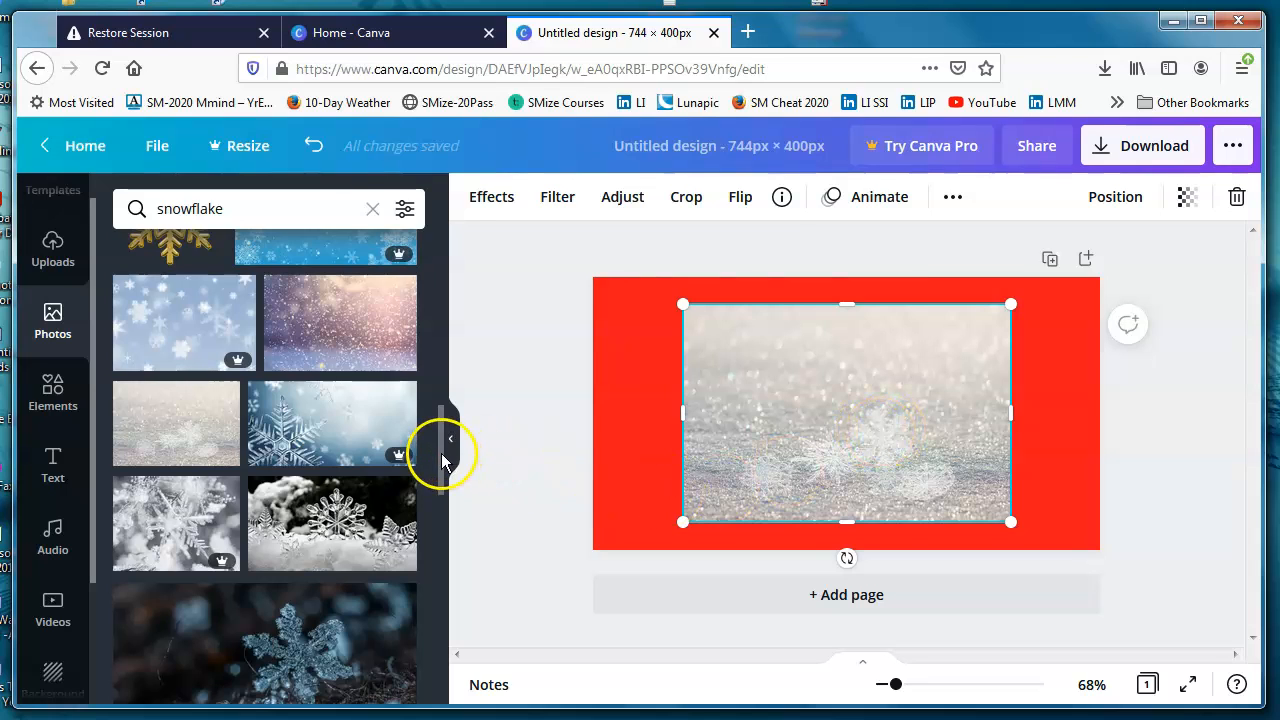
# Step: Add the free photo of a white snowflake on blue and remove the pale snow photo behind it
pyautogui.scroll(-5, 442, 459)
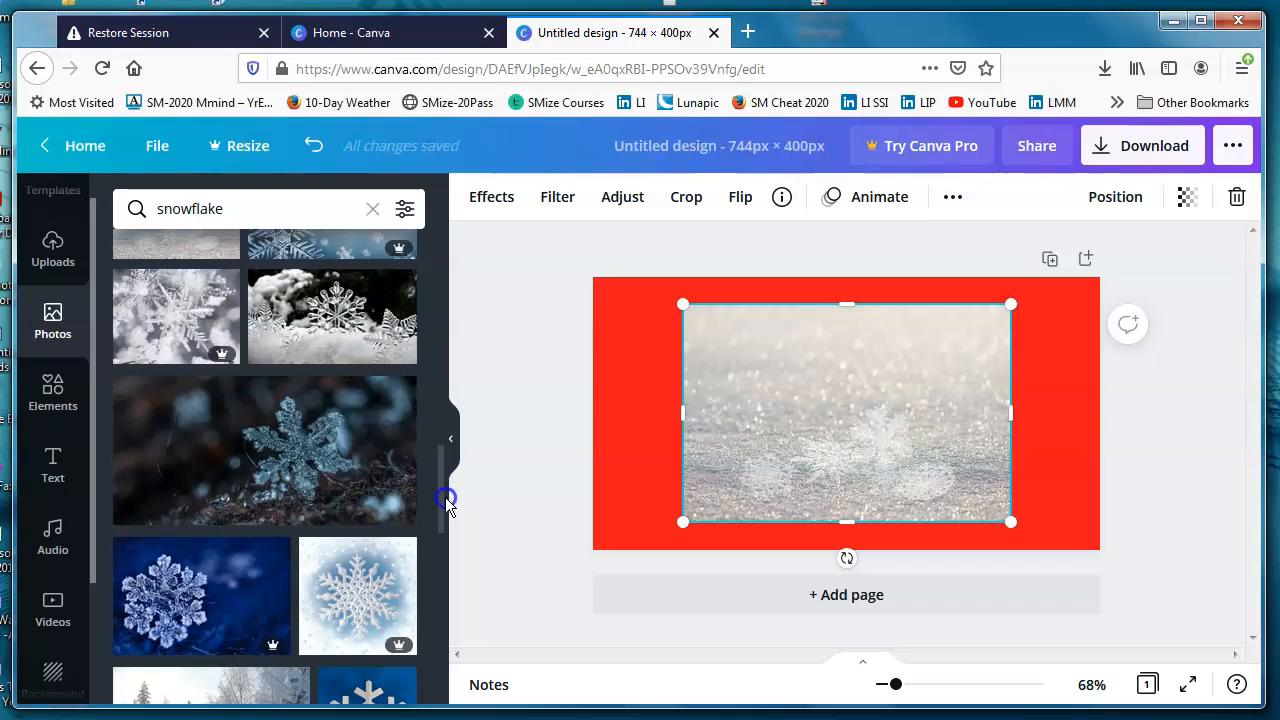
pyautogui.moveTo(447, 509); pyautogui.dragTo(446, 427)
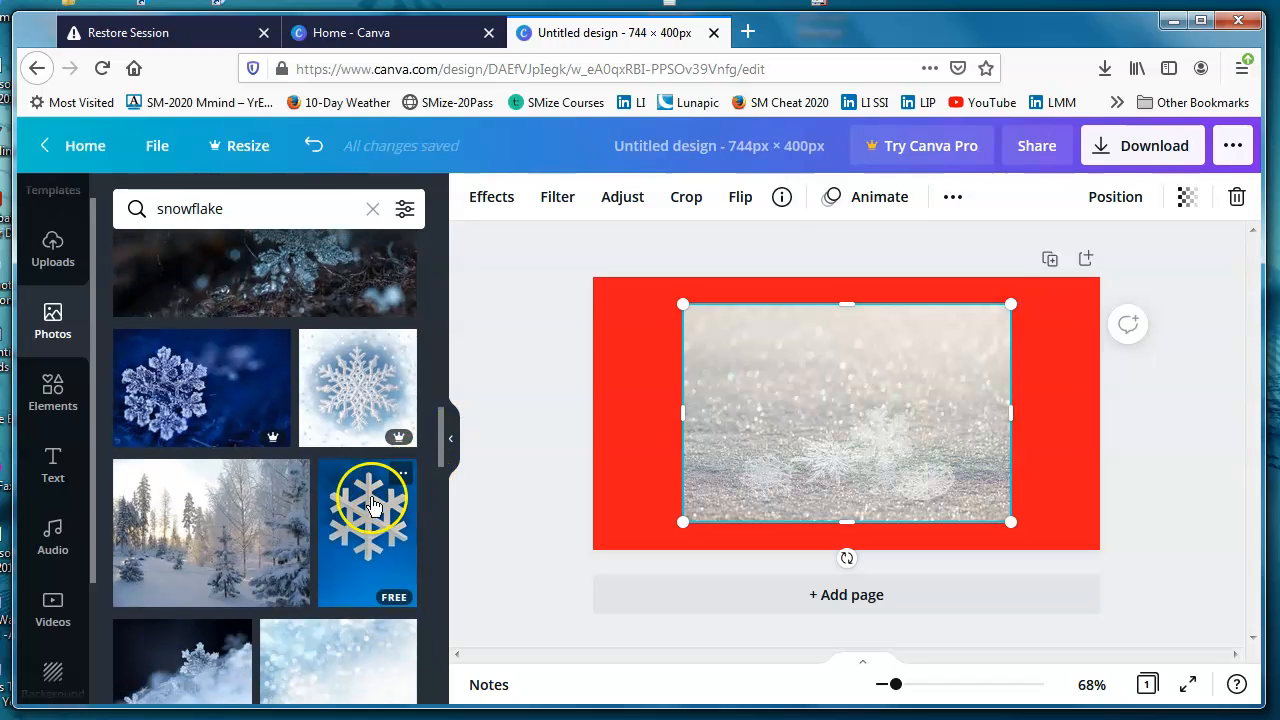
pyautogui.click(368, 505)
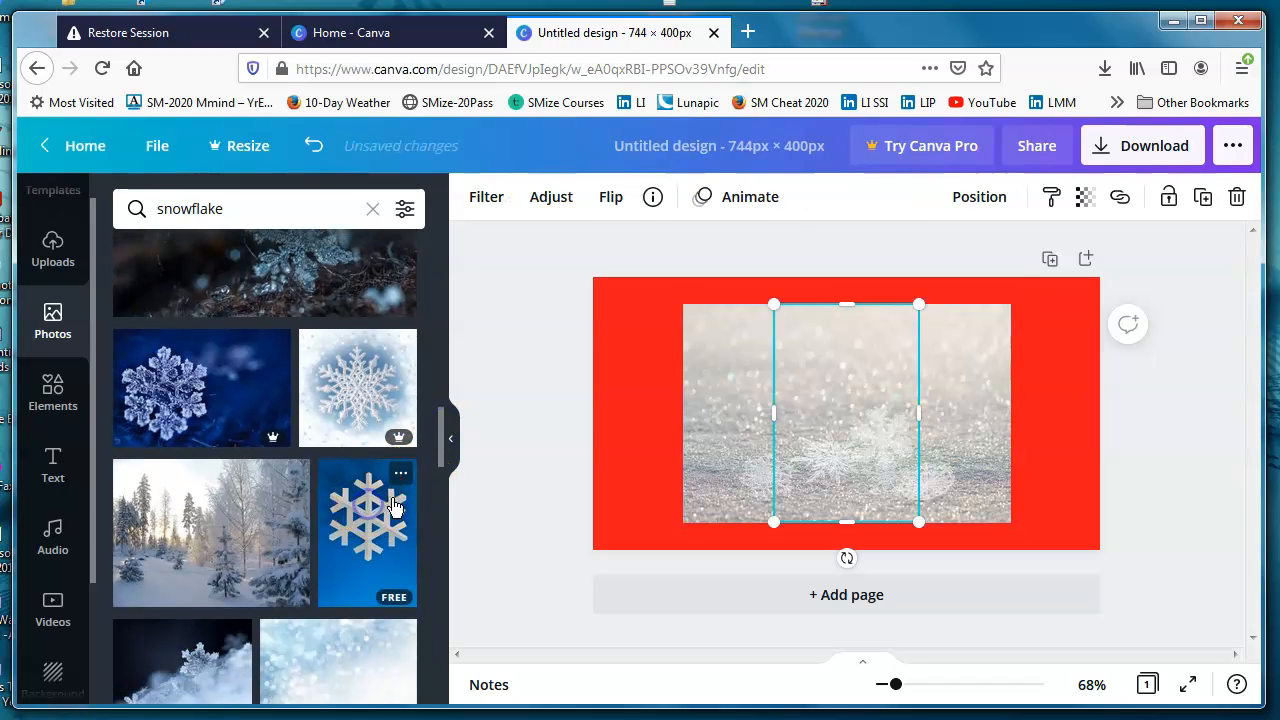
pyautogui.click(710, 455)
pyautogui.moveTo(710, 455); pyautogui.dragTo(116, 405)
# Step: Crop the blue snowflake photo from below to about 213 × 250 and re-centre it on the page
pyautogui.click(872, 362)
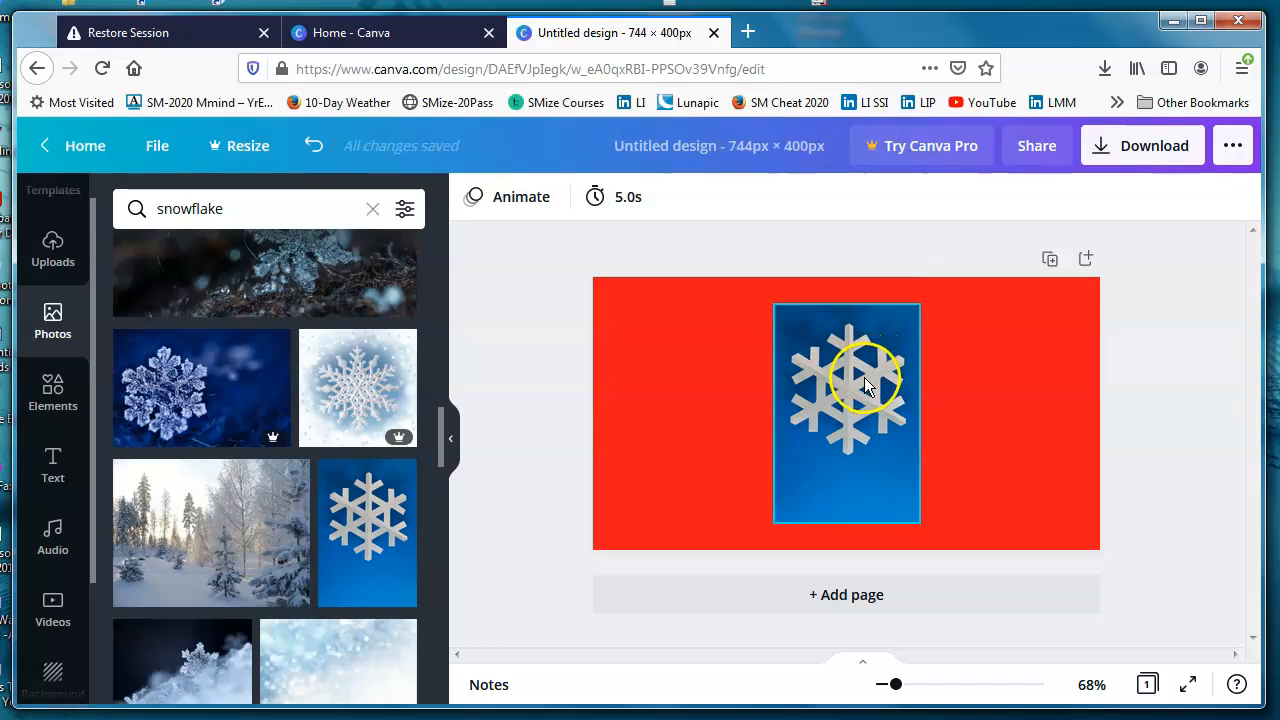
pyautogui.moveTo(862, 376)
pyautogui.mouseDown()
pyautogui.moveTo(861, 398)
pyautogui.moveTo(858, 376)
pyautogui.mouseUp()
pyautogui.moveTo(847, 521); pyautogui.dragTo(851, 473)
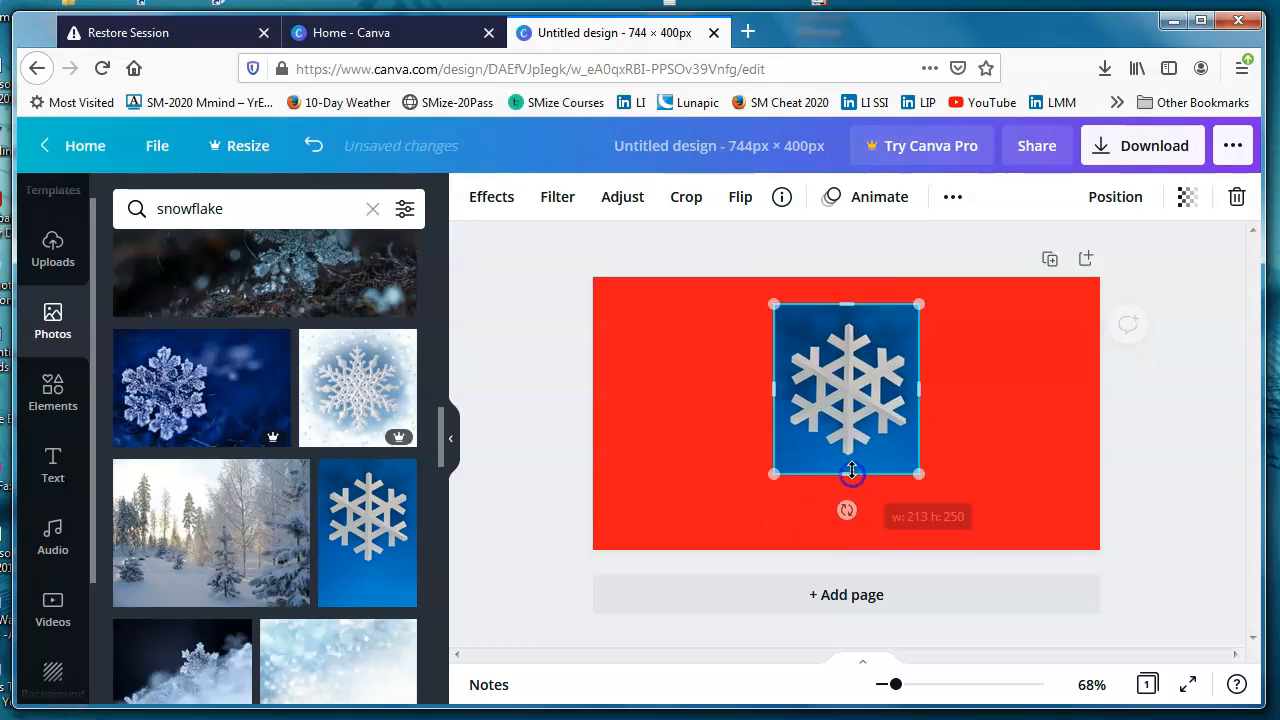
pyautogui.moveTo(847, 393); pyautogui.dragTo(847, 414)
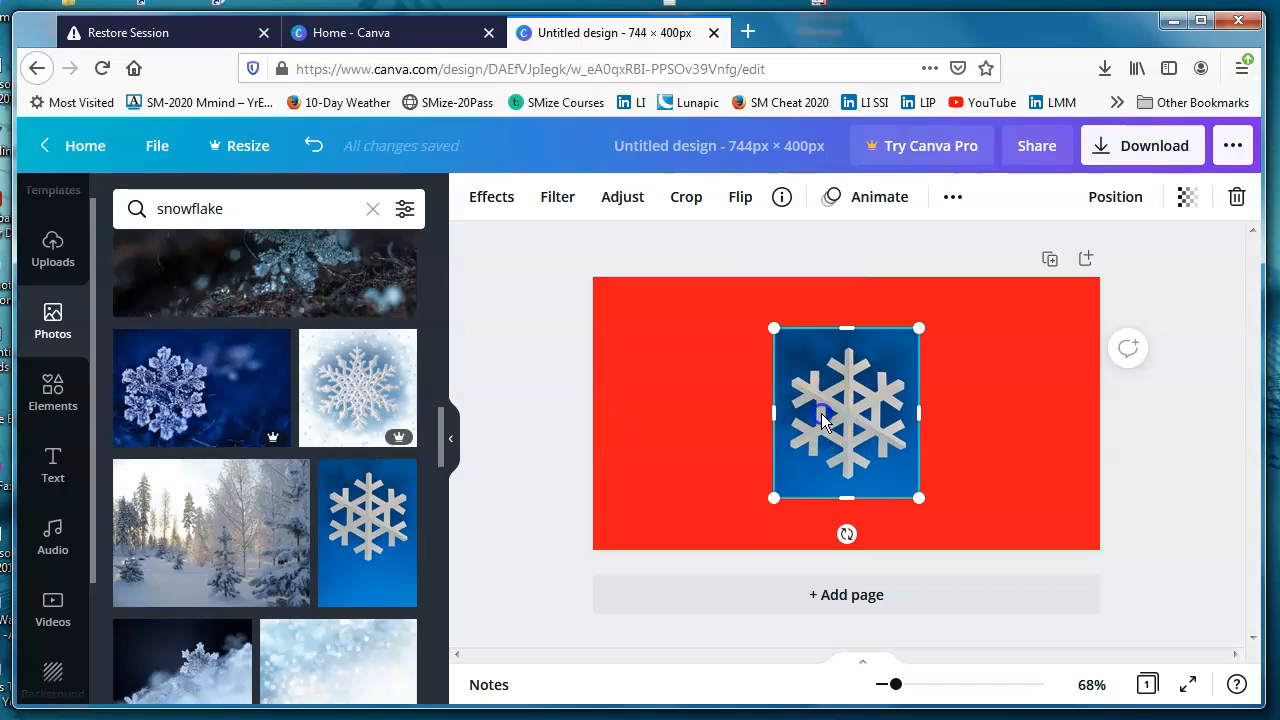
# Step: Remove the blue snowflake photo and place the free pale glittering snow photo on the page instead
pyautogui.moveTo(822, 420); pyautogui.dragTo(180, 398)
pyautogui.moveTo(443, 449); pyautogui.dragTo(443, 371)
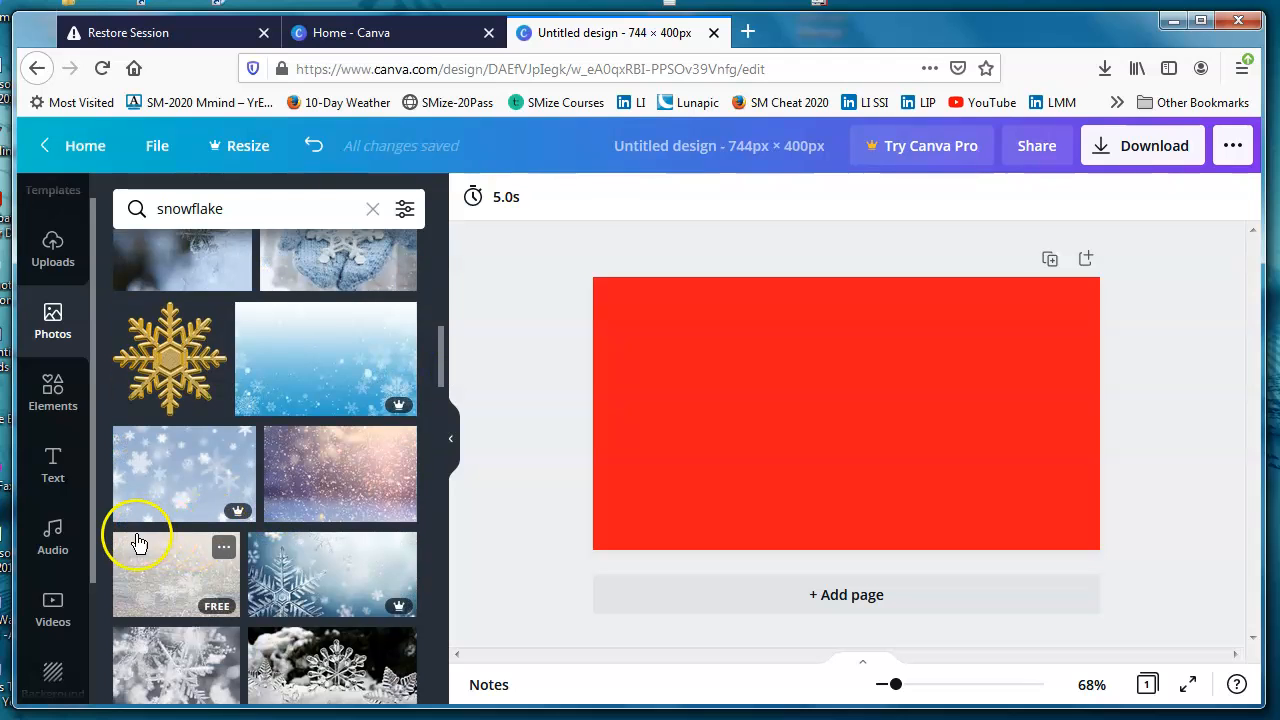
pyautogui.moveTo(148, 557); pyautogui.dragTo(739, 336)
# Step: Shrink the pale snow photo proportionally to about two-fifths of the page width and centre it on the page
pyautogui.moveTo(705, 538); pyautogui.dragTo(778, 466)
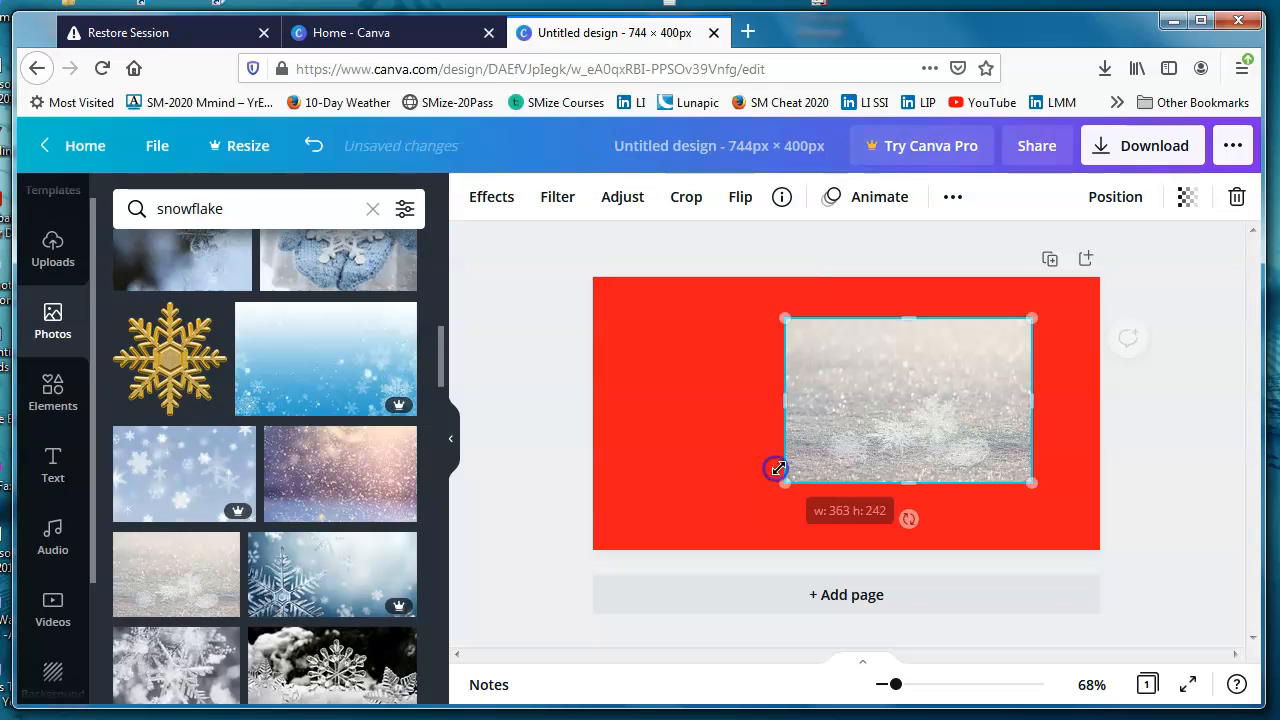
pyautogui.moveTo(926, 424); pyautogui.dragTo(860, 426)
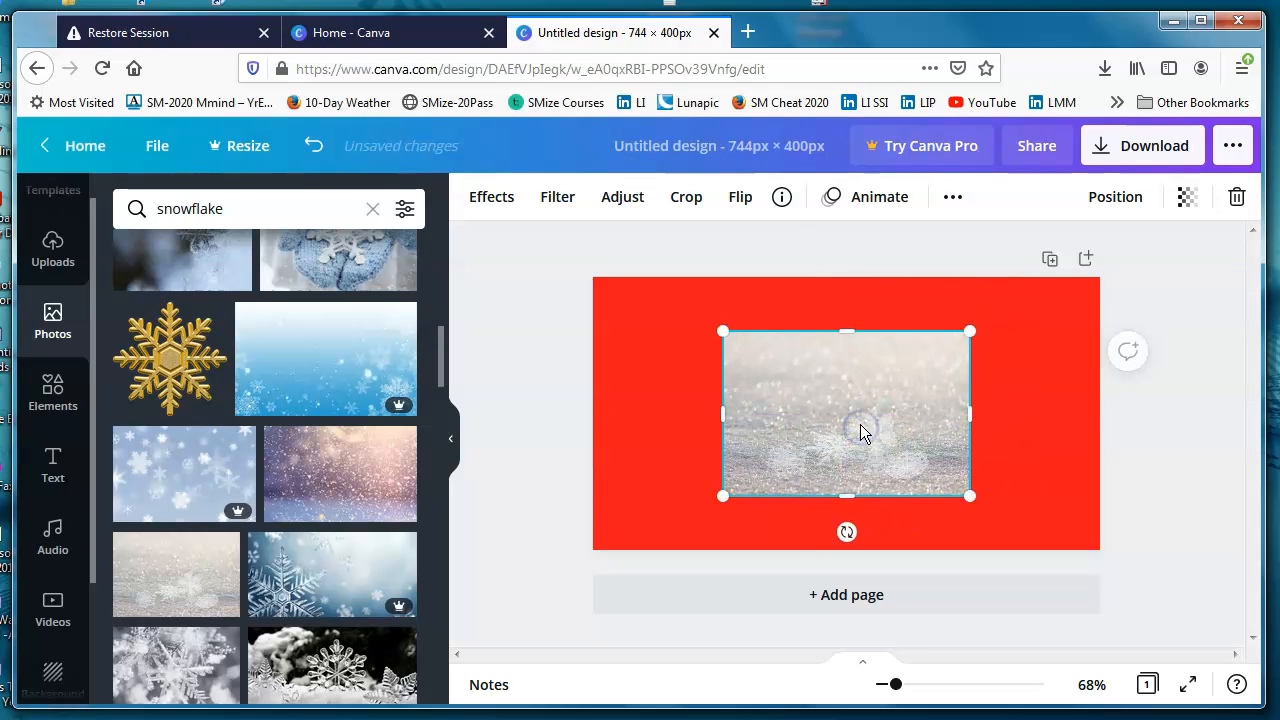
pyautogui.moveTo(723, 494); pyautogui.dragTo(768, 466)
pyautogui.moveTo(891, 409); pyautogui.dragTo(875, 423)
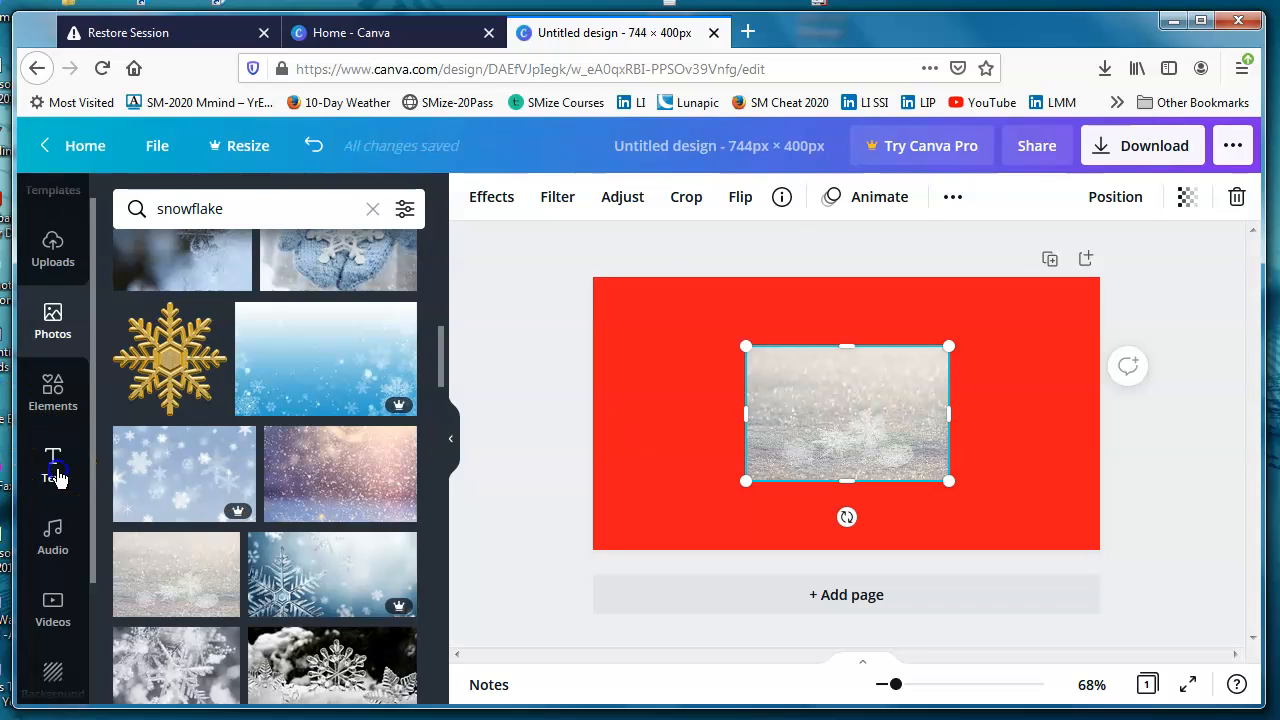
# Step: Add a subheading text box above the snow photo and clear most of its placeholder text
pyautogui.click(57, 478)
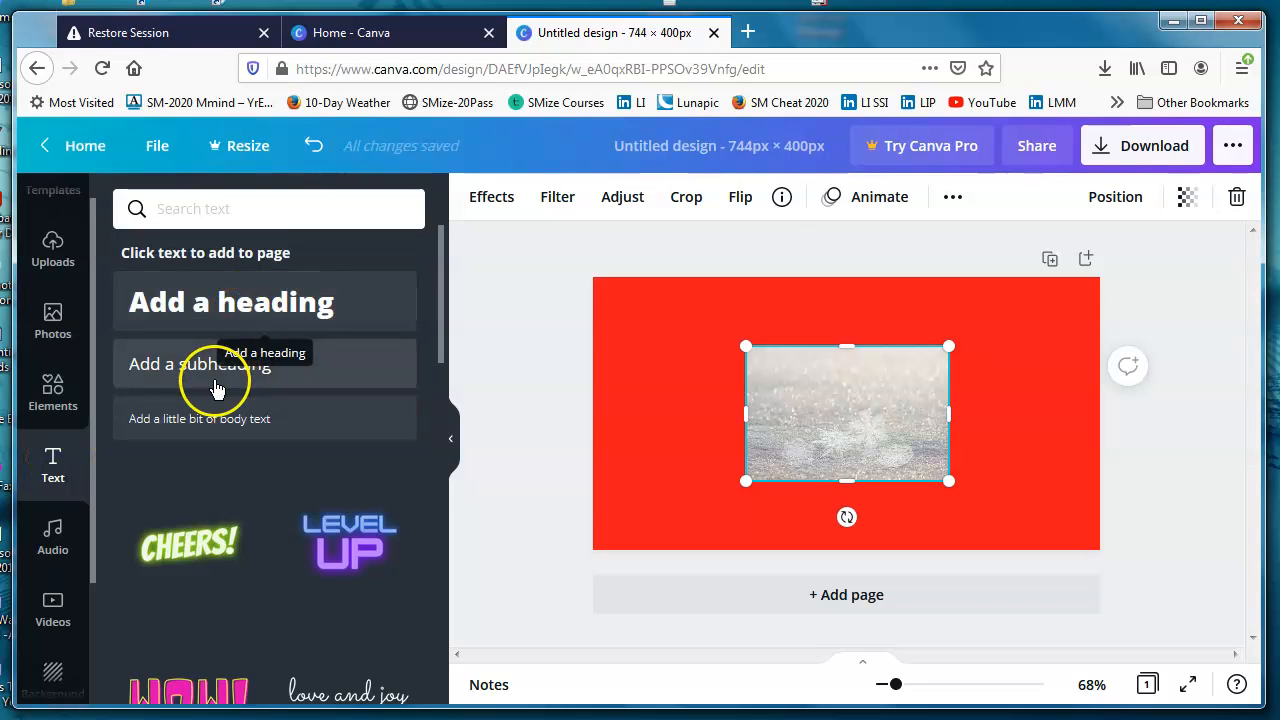
pyautogui.moveTo(340, 349); pyautogui.dragTo(858, 325)
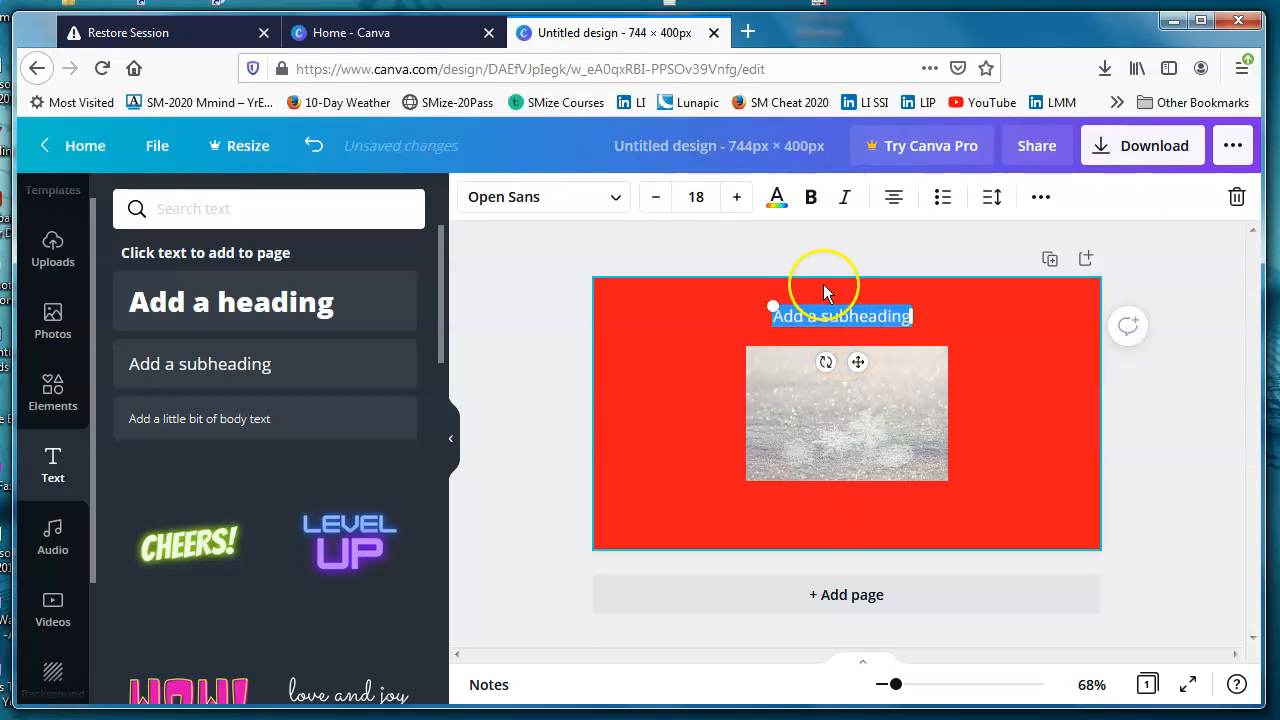
pyautogui.click(828, 320)
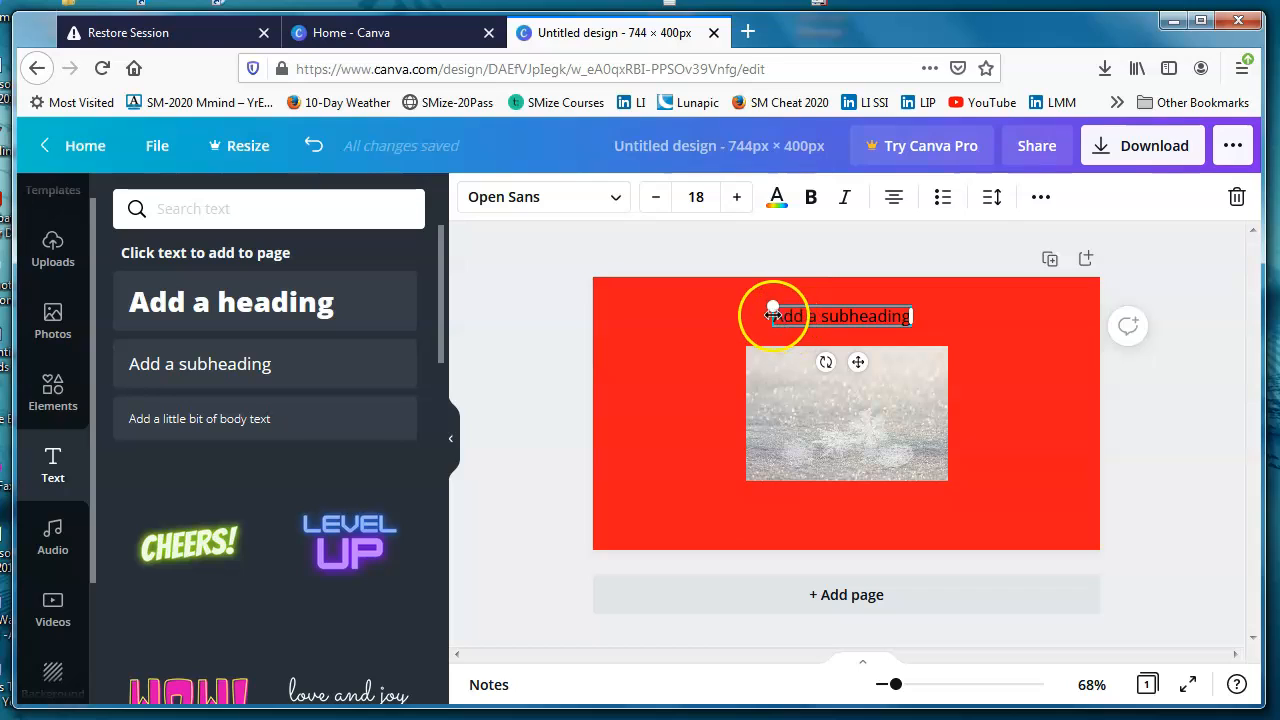
pyautogui.moveTo(773, 316); pyautogui.dragTo(914, 313)
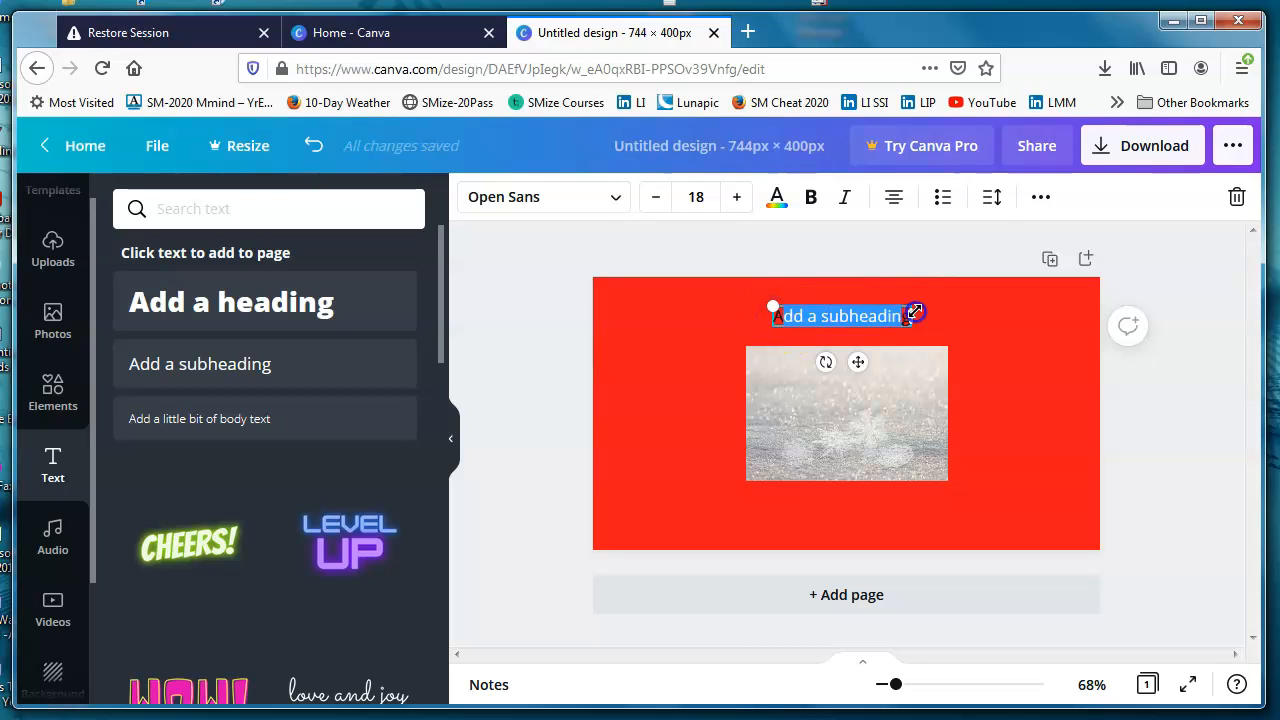
pyautogui.press('BackSpace')
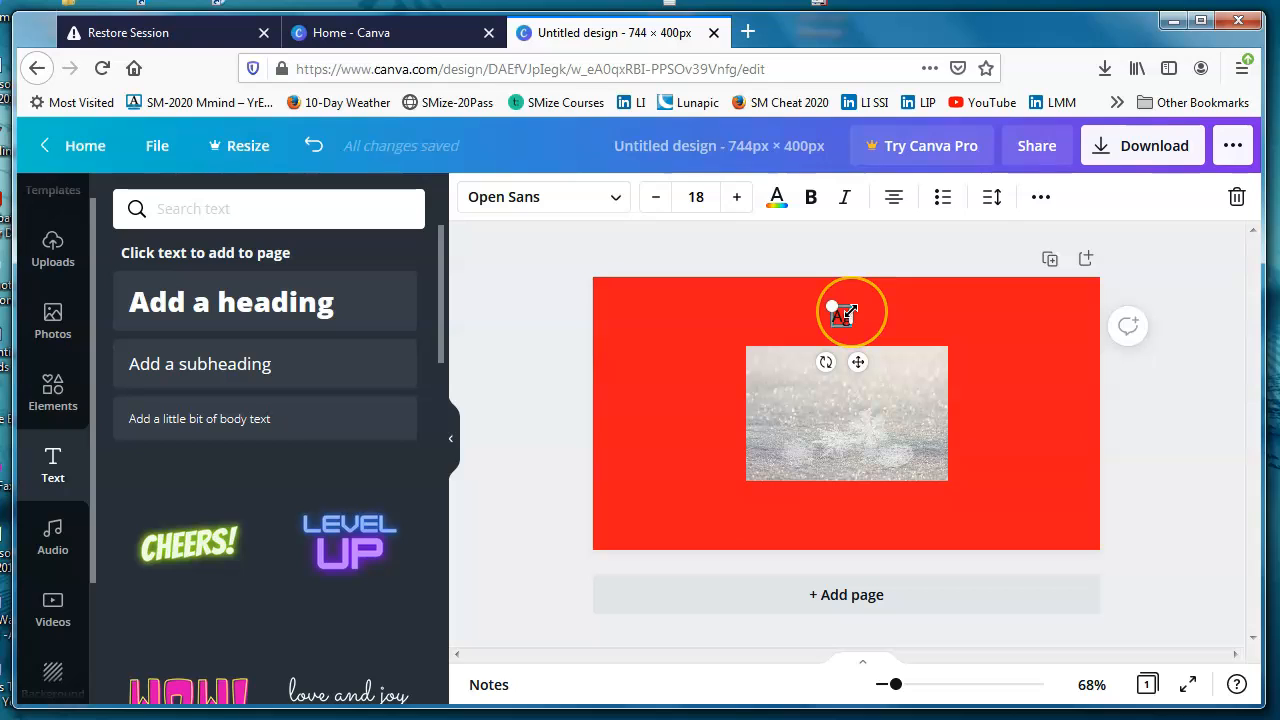
# Step: Enter "How To Create a Snowflake Blizzard" in the text box above the photo
pyautogui.write('Hpowg')
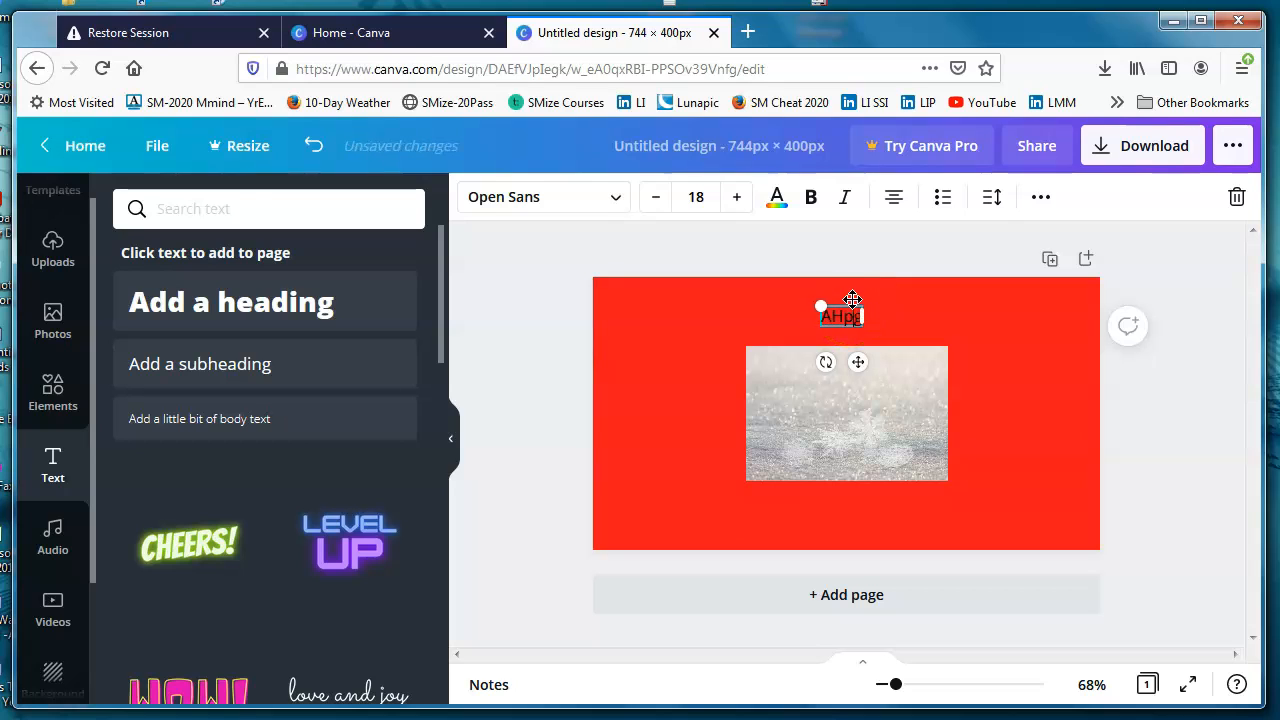
pyautogui.write('ow')
pyautogui.click(852, 308)
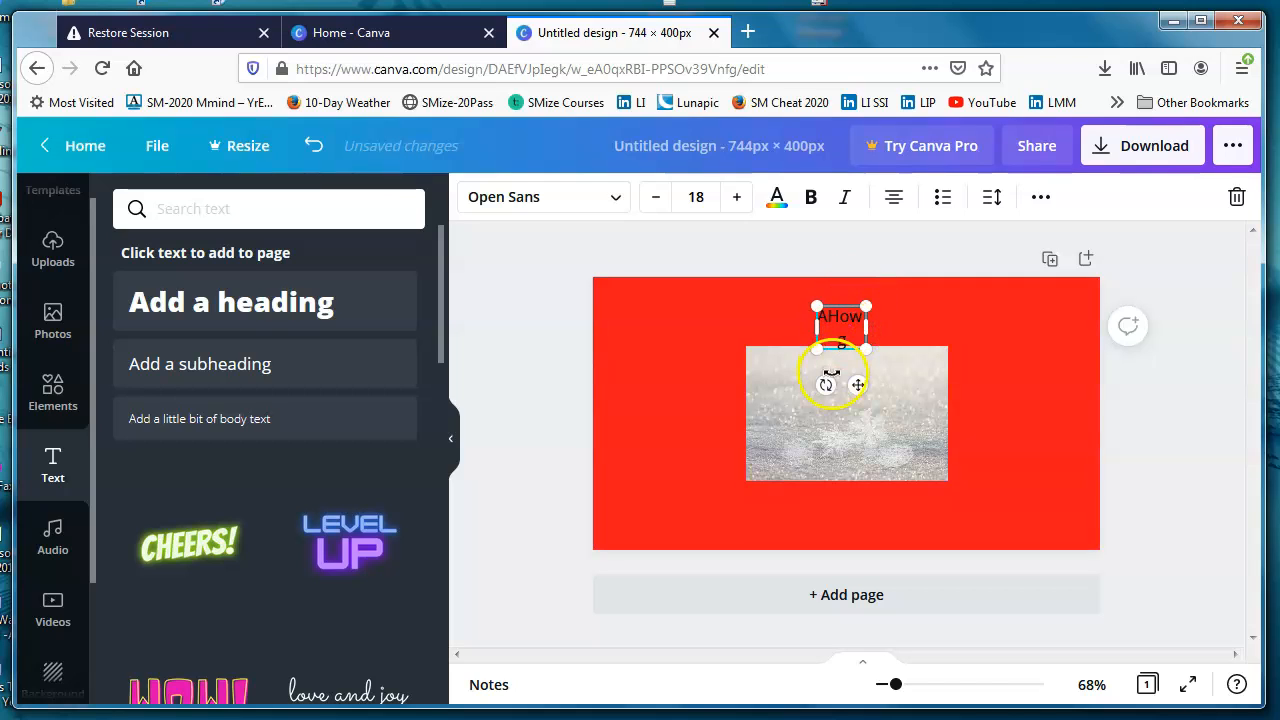
pyautogui.write('To Crea')
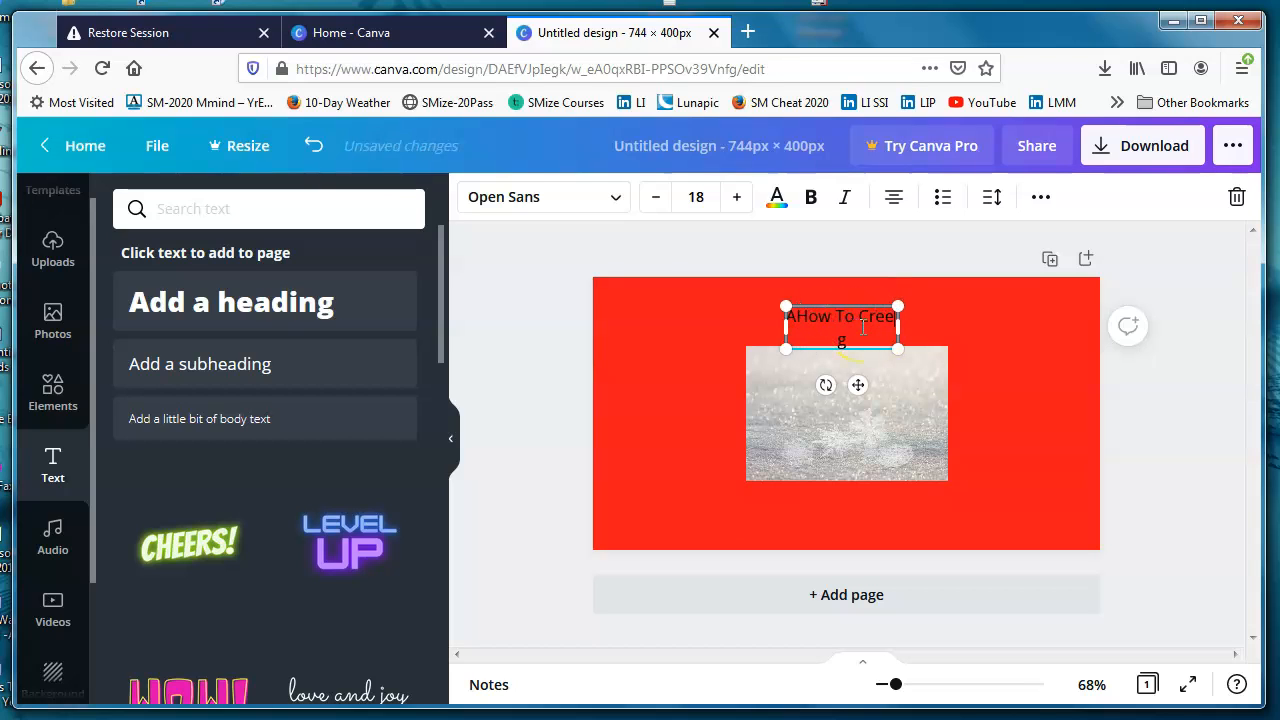
pyautogui.write('te a')
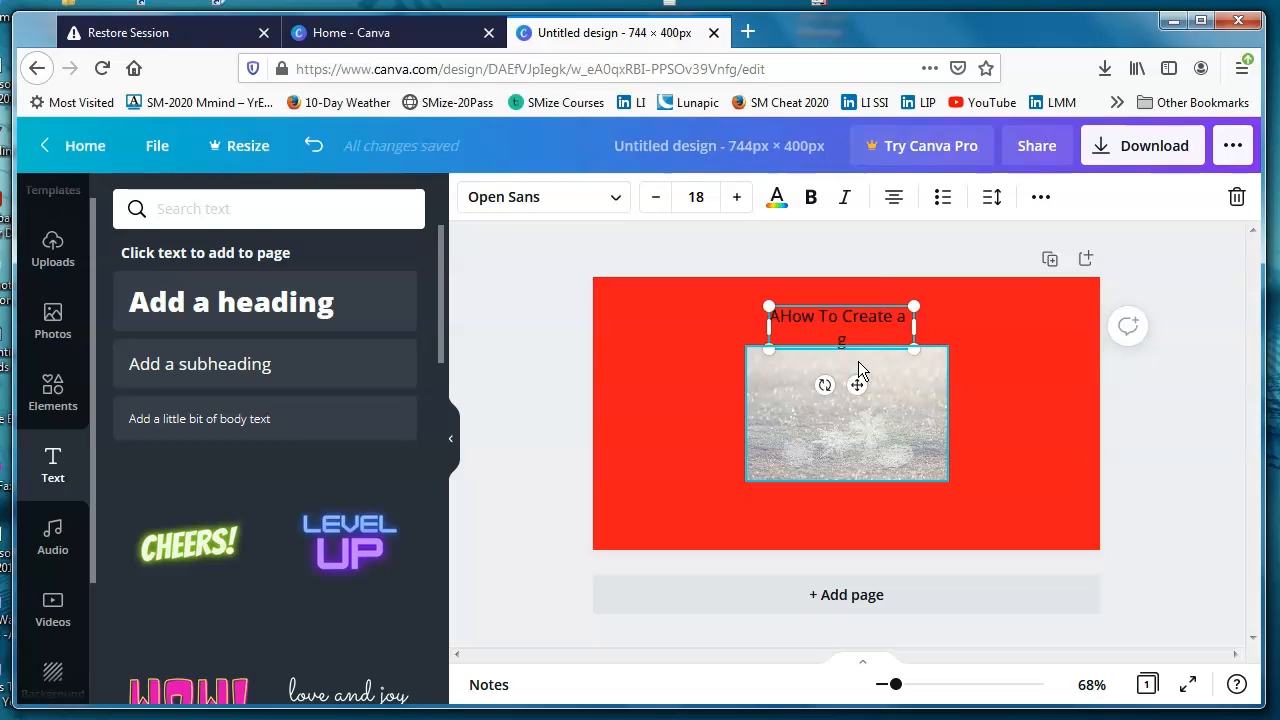
pyautogui.write('Sn')
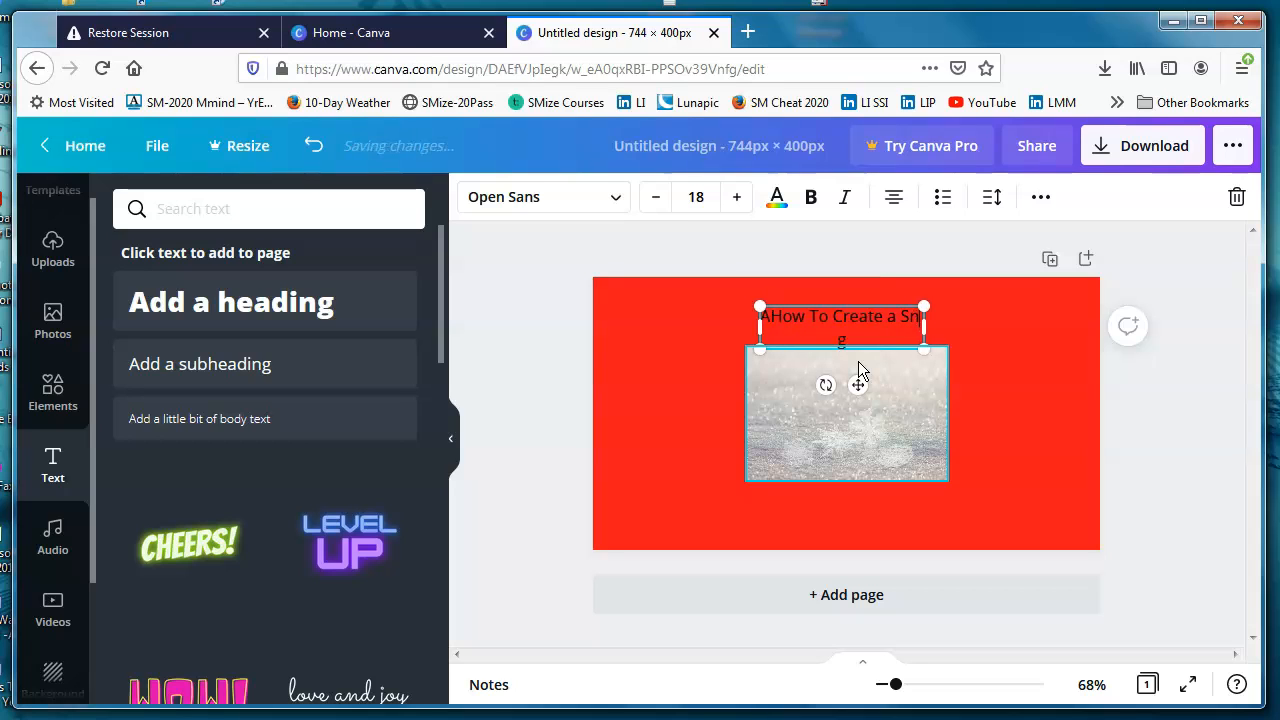
pyautogui.write('owfl')
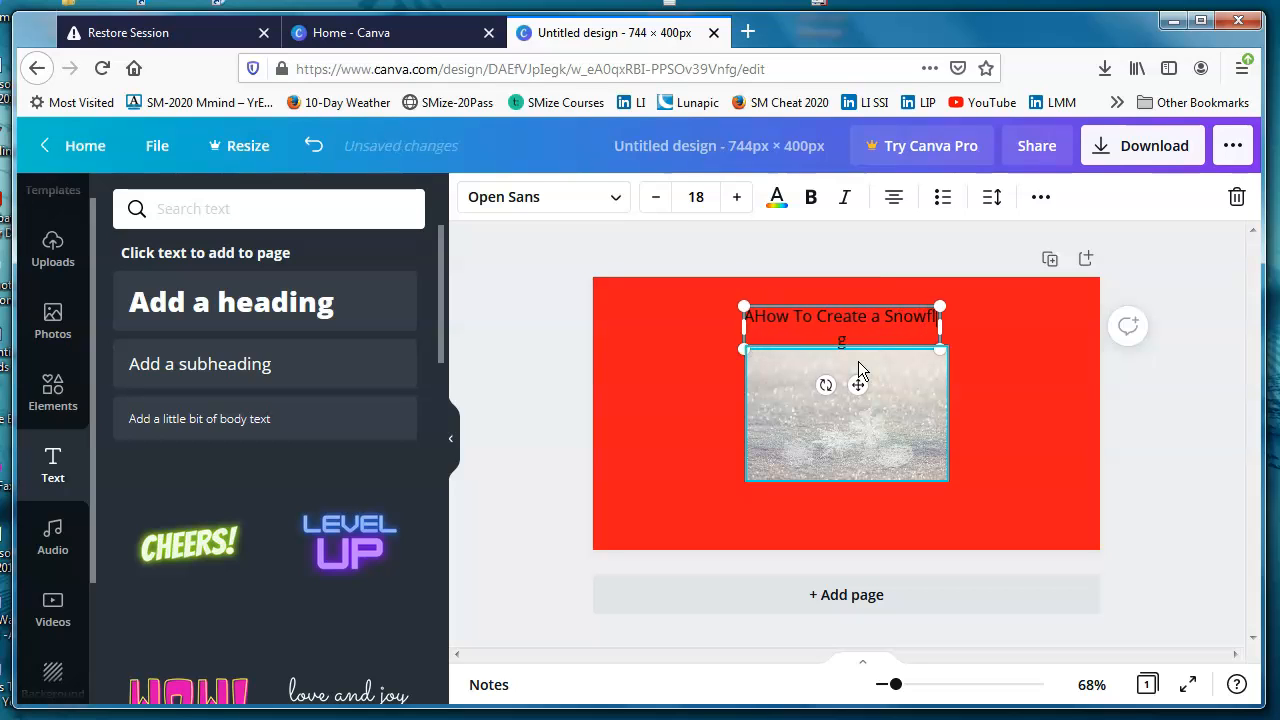
pyautogui.write('ake Blizz')
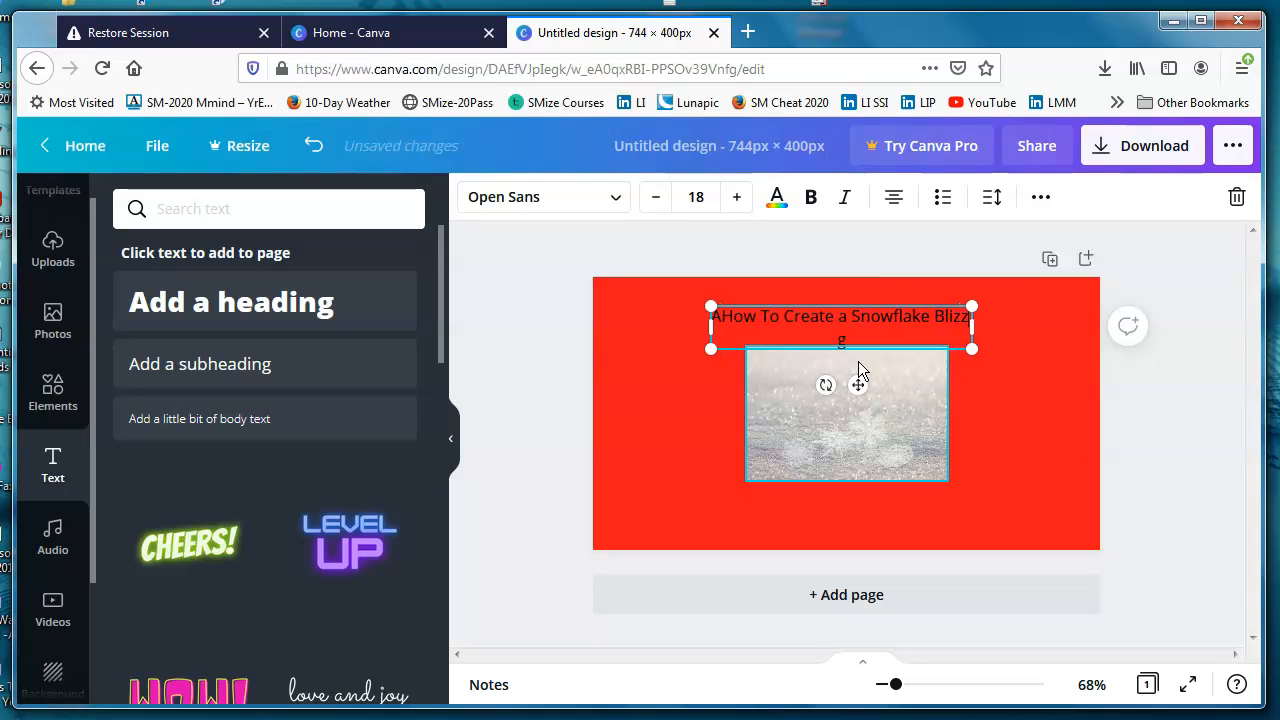
pyautogui.write('ard')
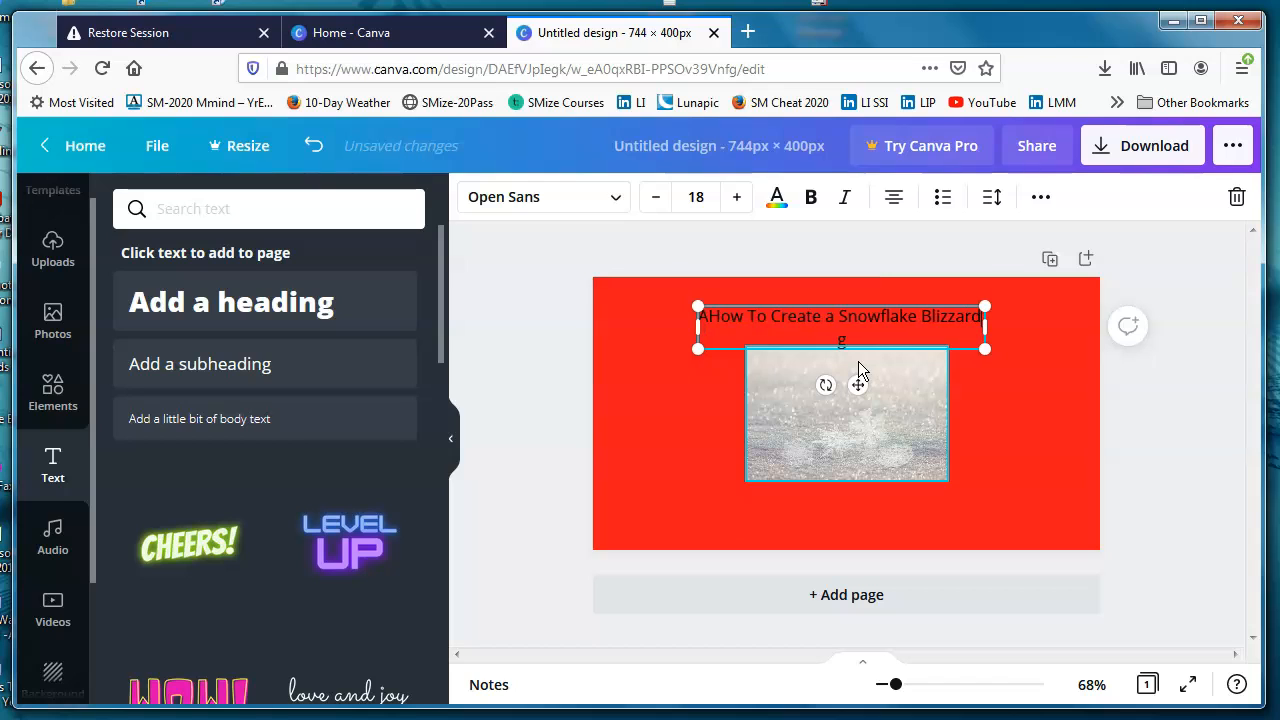
# Step: Insert "Marketing" before "Snowflake" and delete the leftover placeholder letters "A" and "g" from the title
pyautogui.click(838, 314)
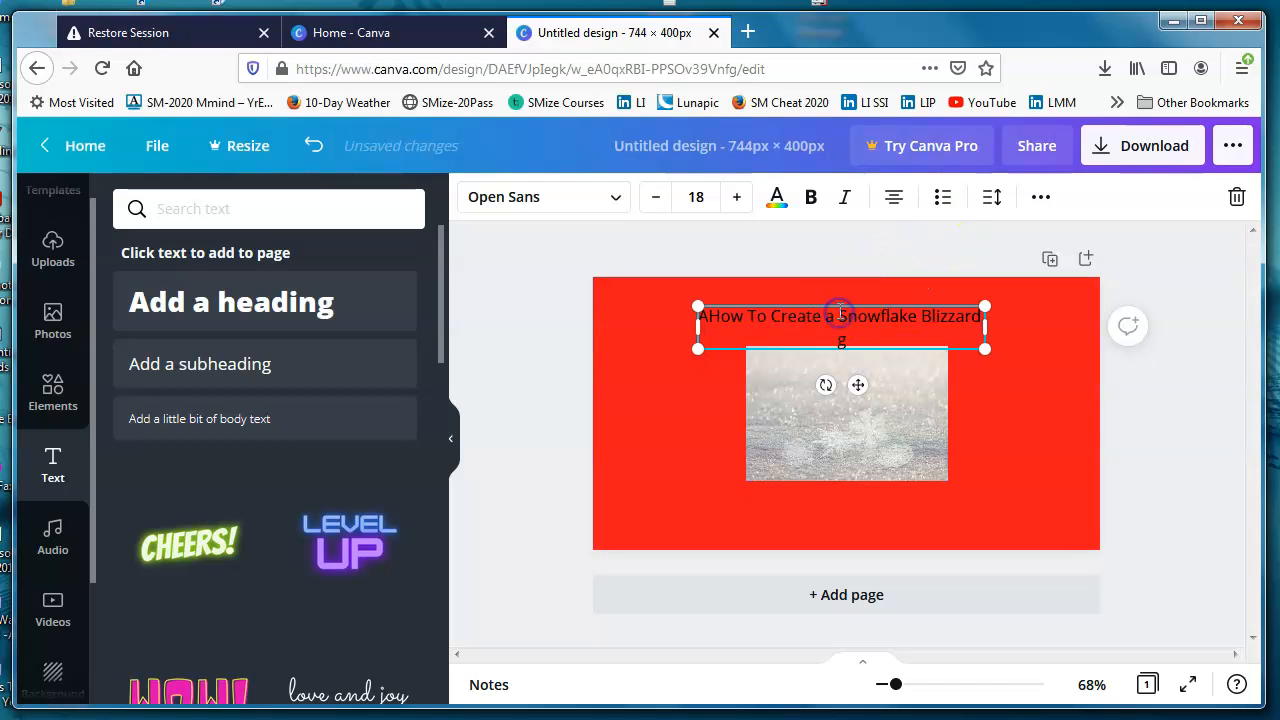
pyautogui.write('Ma')
pyautogui.write('rketing')
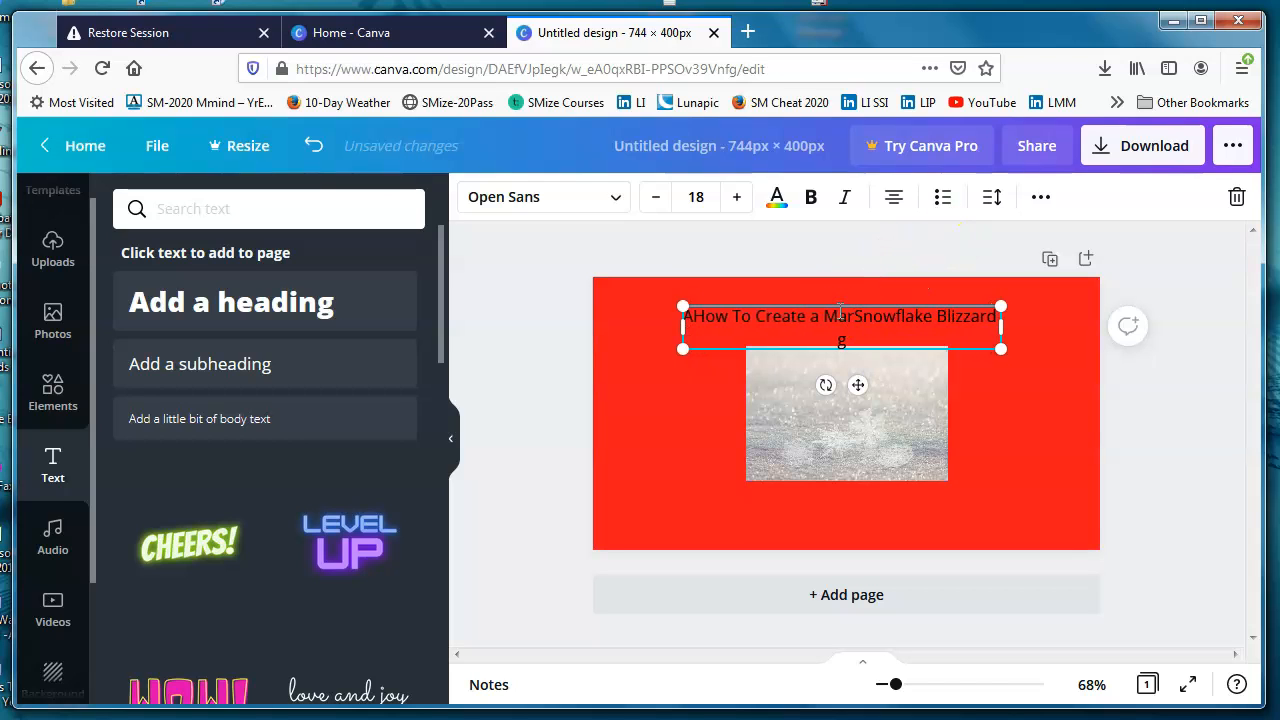
pyautogui.click(846, 337)
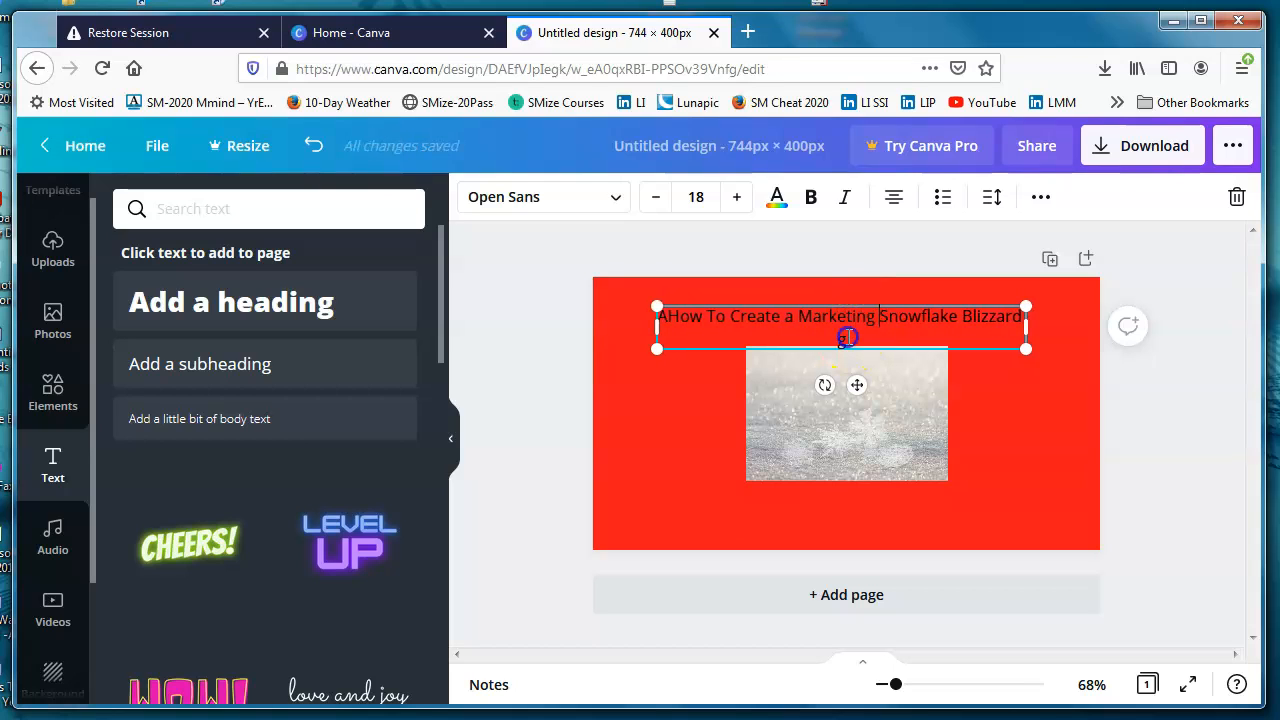
pyautogui.press('BackSpace')
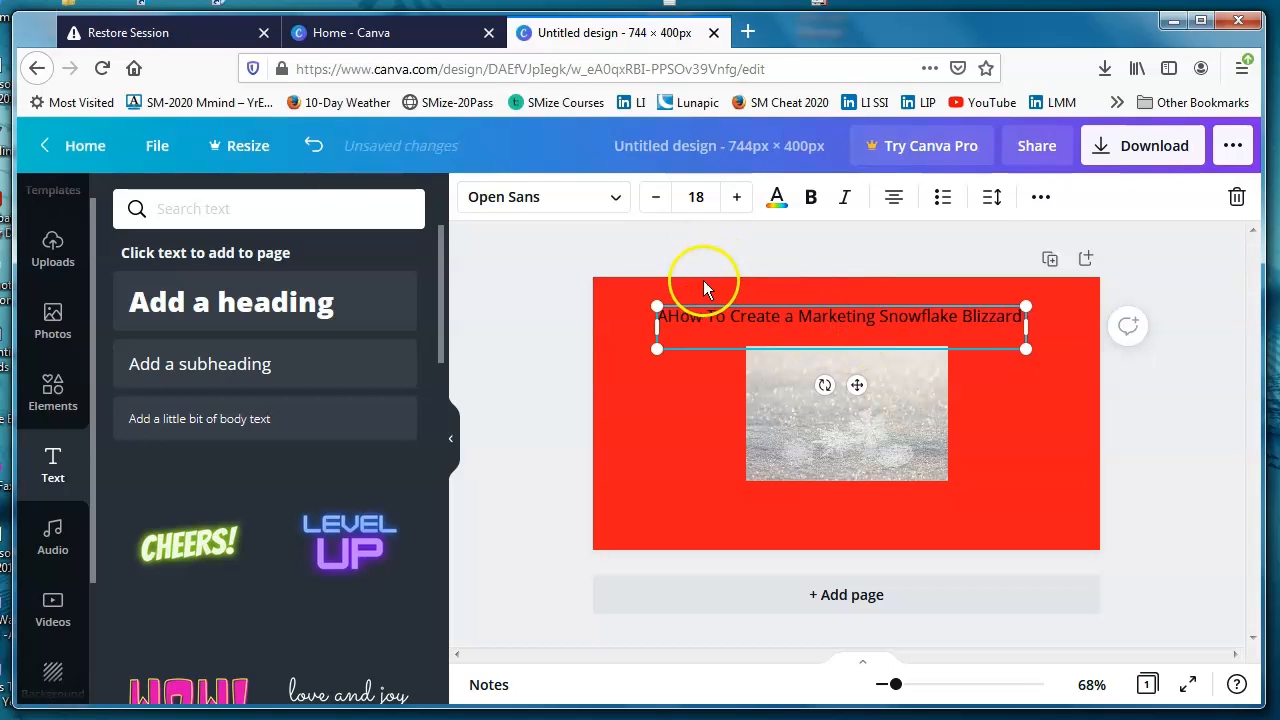
pyautogui.click(669, 313)
pyautogui.press('BackSpace')
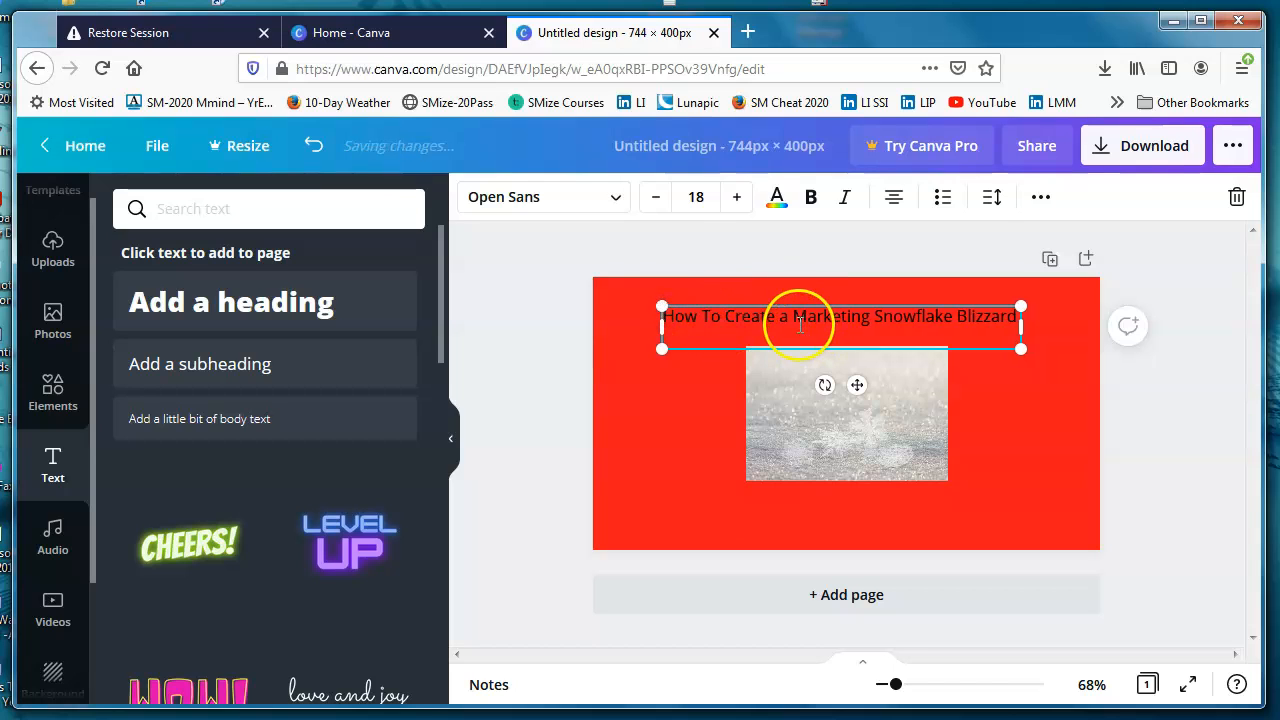
# Step: Try Droid Serif and Playfair Display Black on the whole title, and settle on the Archivo Black font
pyautogui.moveTo(664, 316); pyautogui.dragTo(1061, 313)
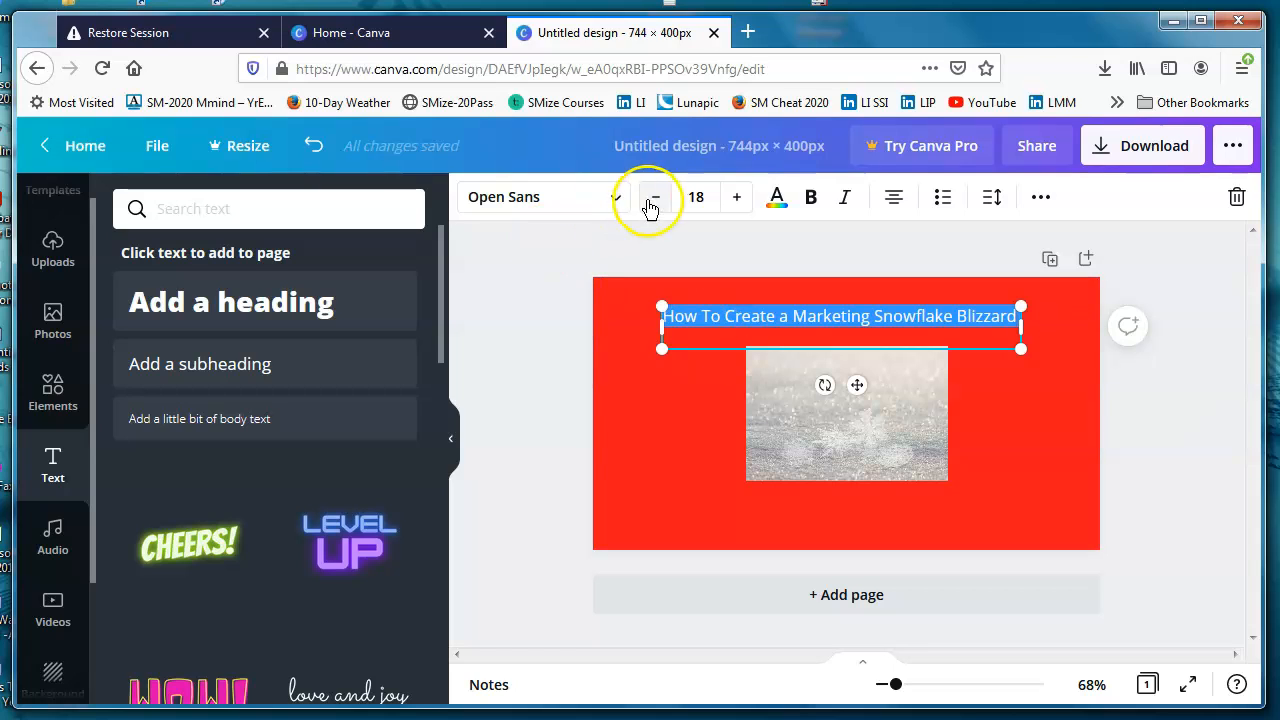
pyautogui.click(617, 200)
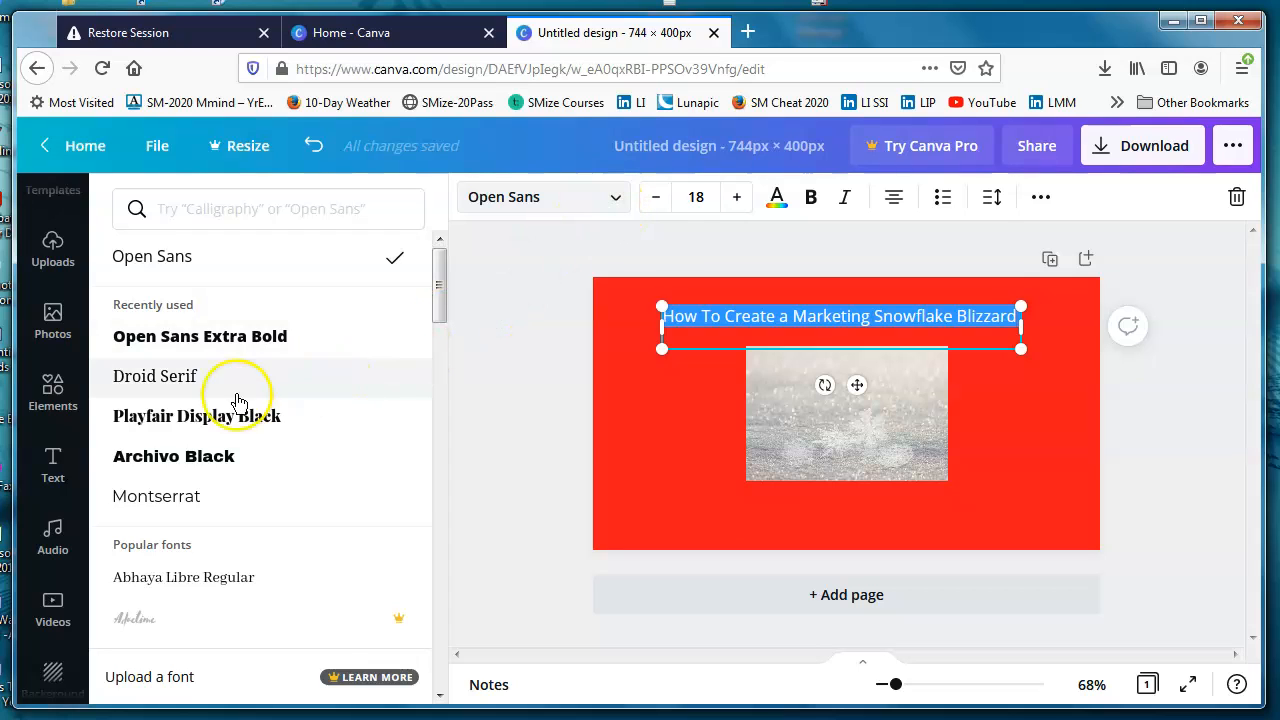
pyautogui.click(167, 382)
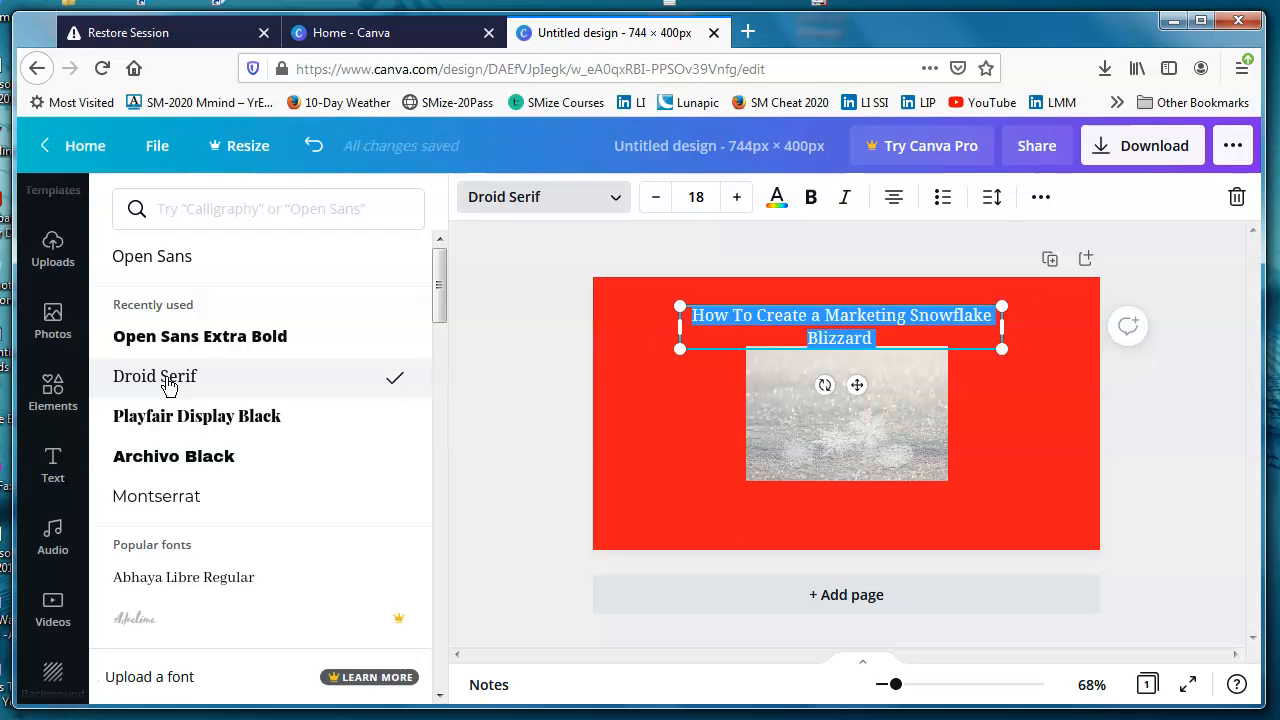
pyautogui.click(176, 418)
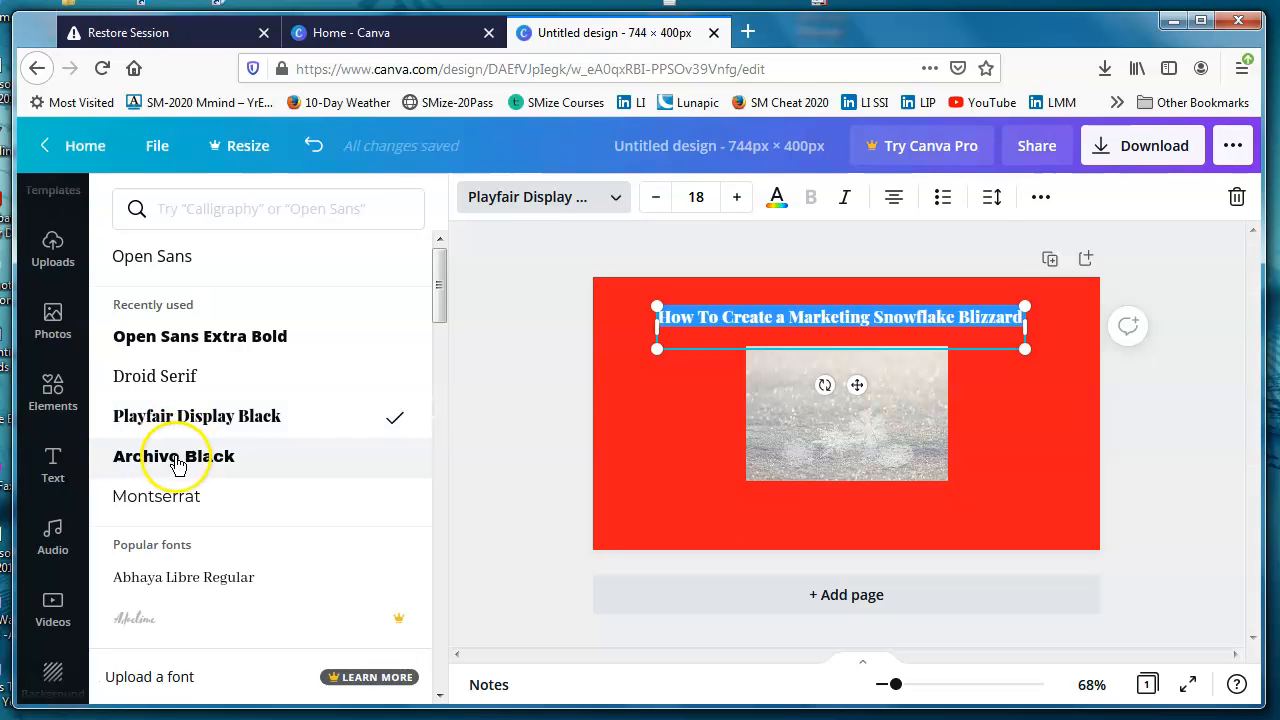
pyautogui.click(176, 458)
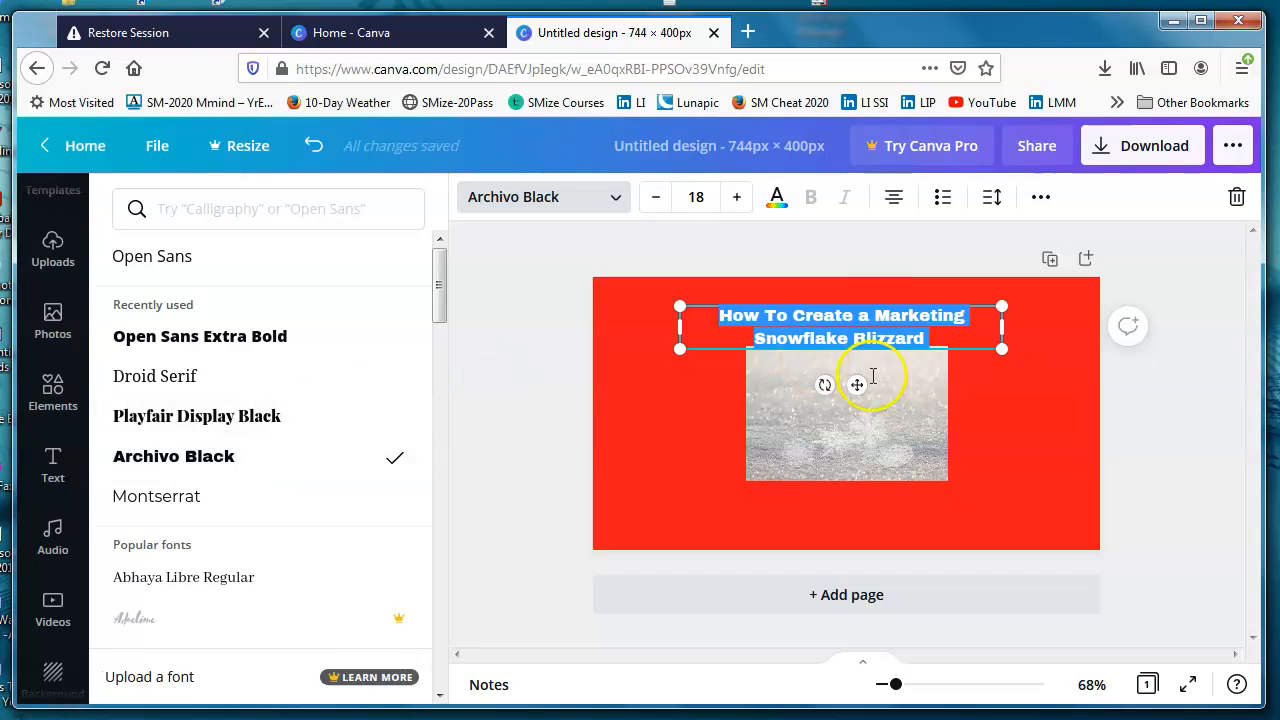
# Step: Move the snow photo lower on the page to clear the two-line title, and reopen the title for editing
pyautogui.moveTo(858, 424); pyautogui.dragTo(862, 457)
pyautogui.click(829, 327)
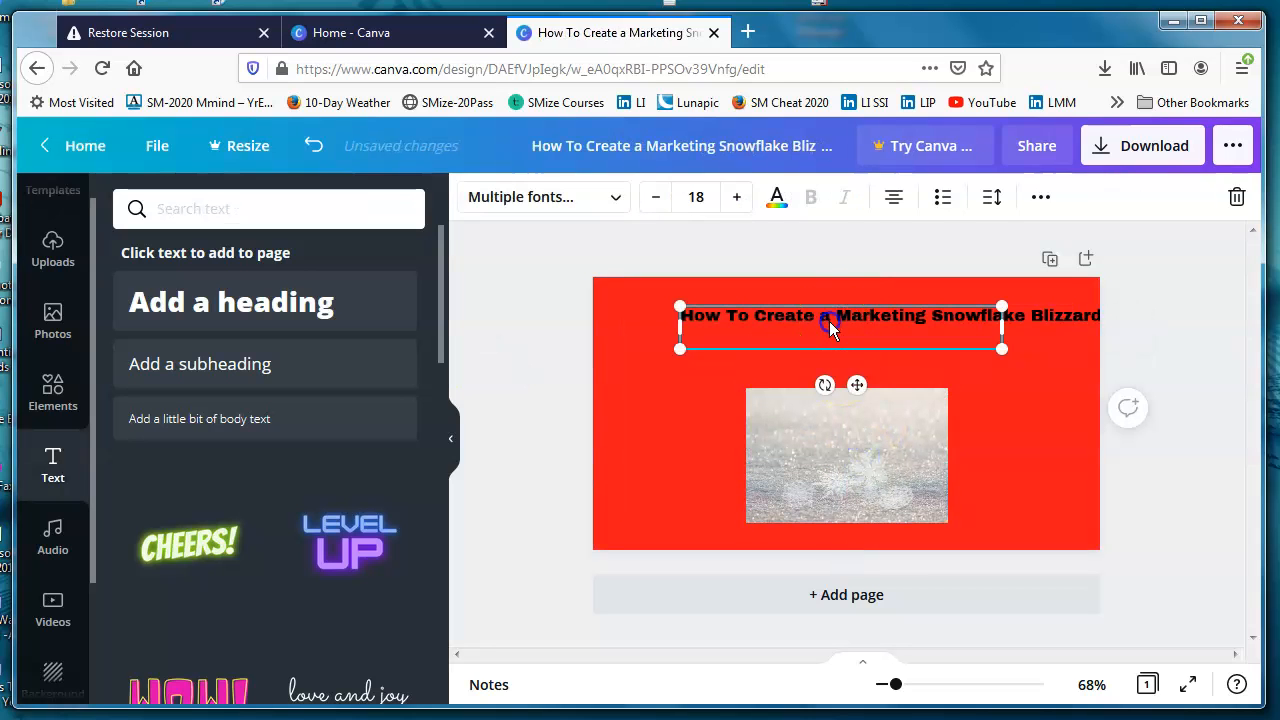
pyautogui.click(822, 314)
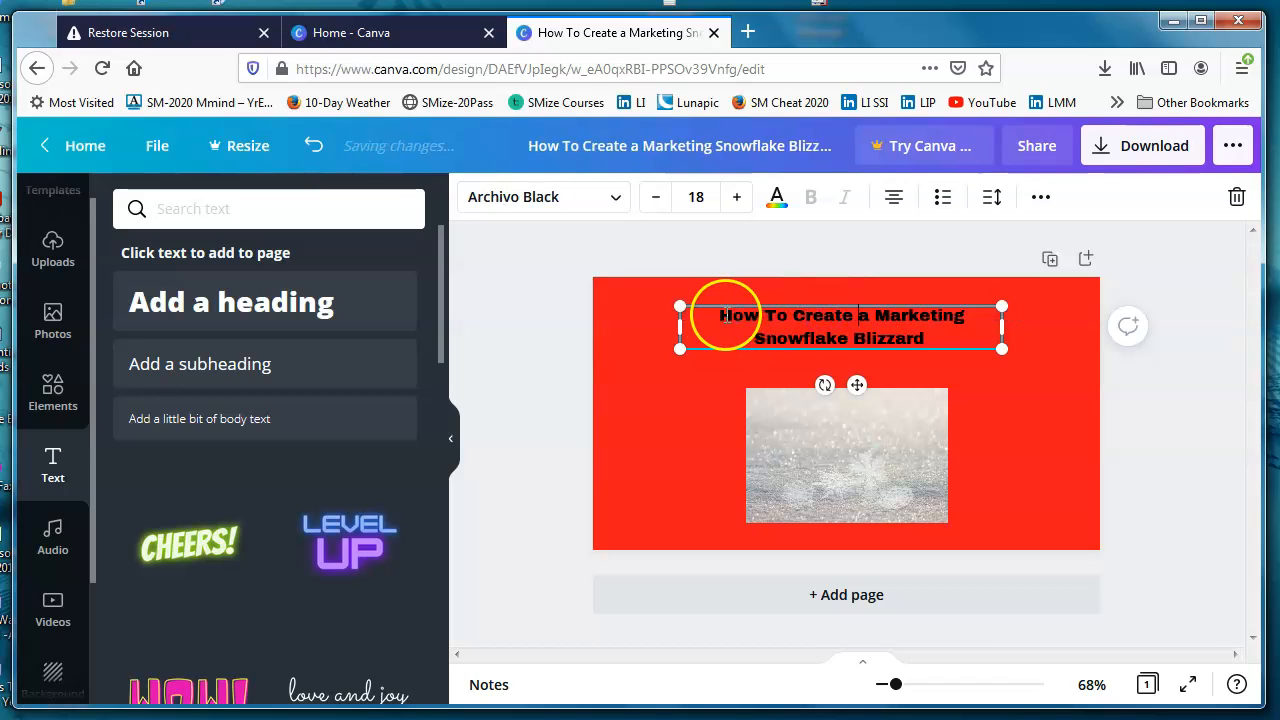
# Step: Change the colour of the whole title text to white
pyautogui.moveTo(722, 318); pyautogui.dragTo(941, 336)
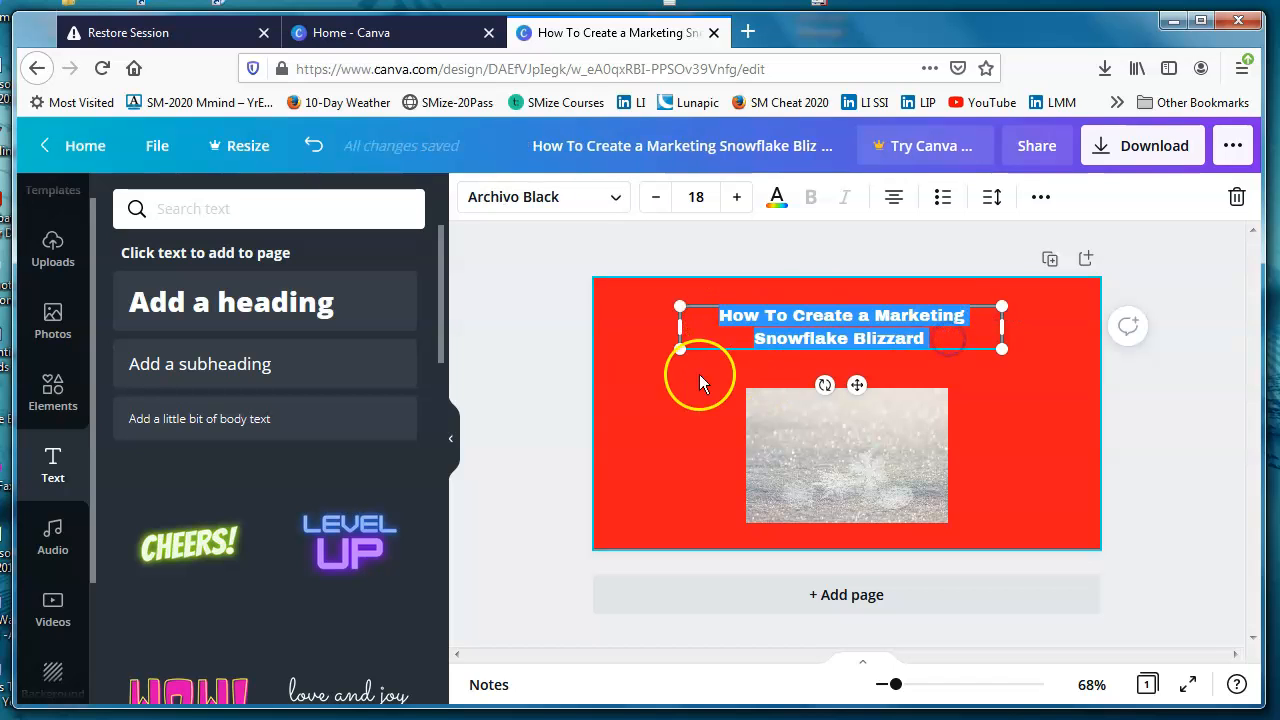
pyautogui.click(778, 200)
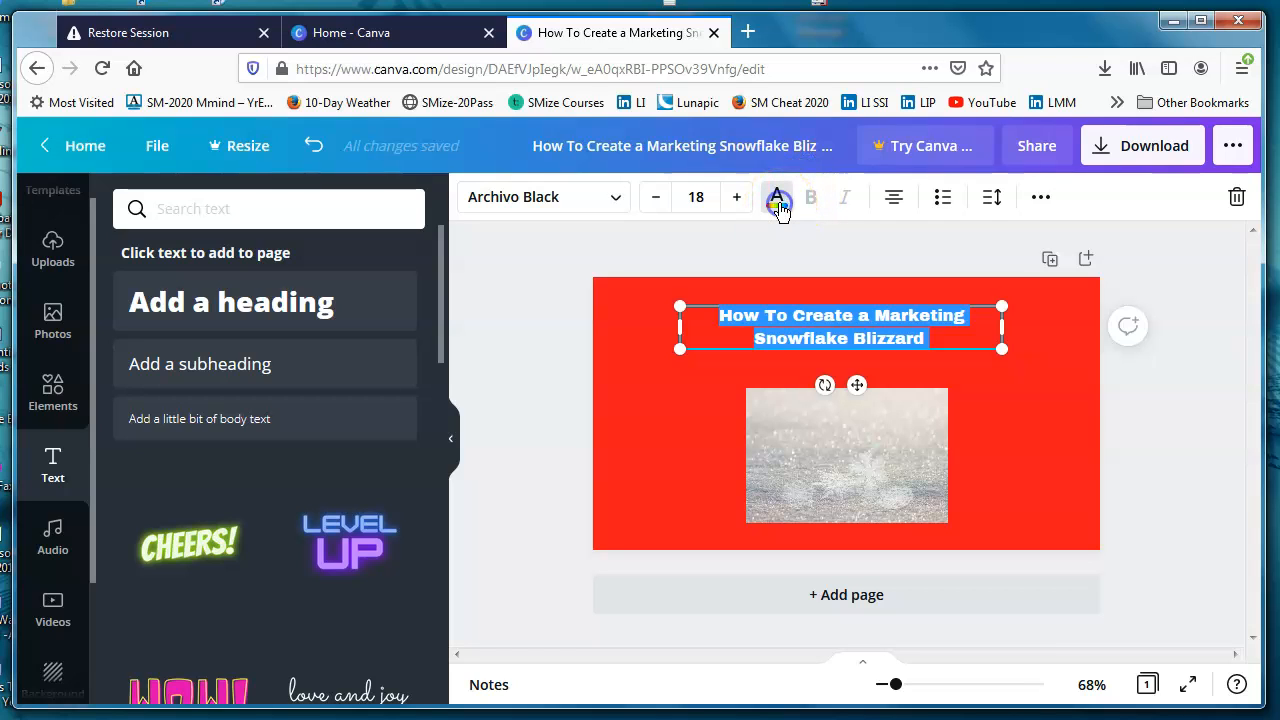
pyautogui.click(396, 512)
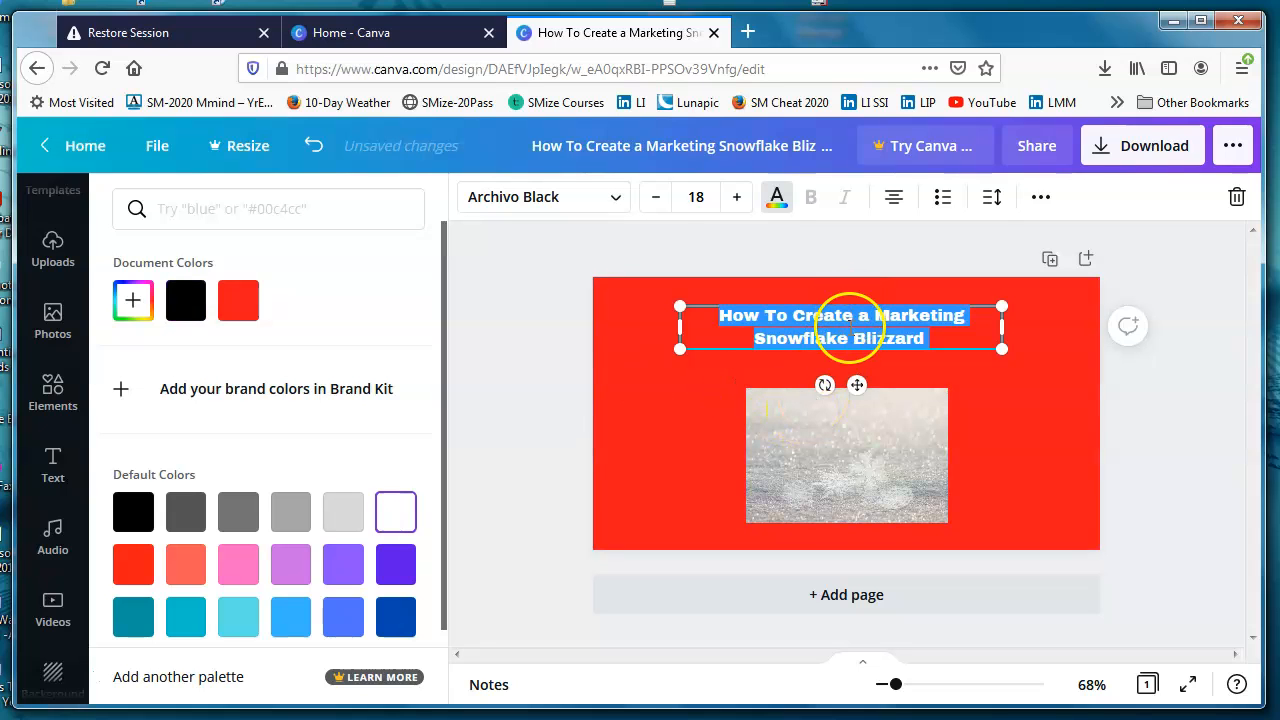
pyautogui.click(973, 369)
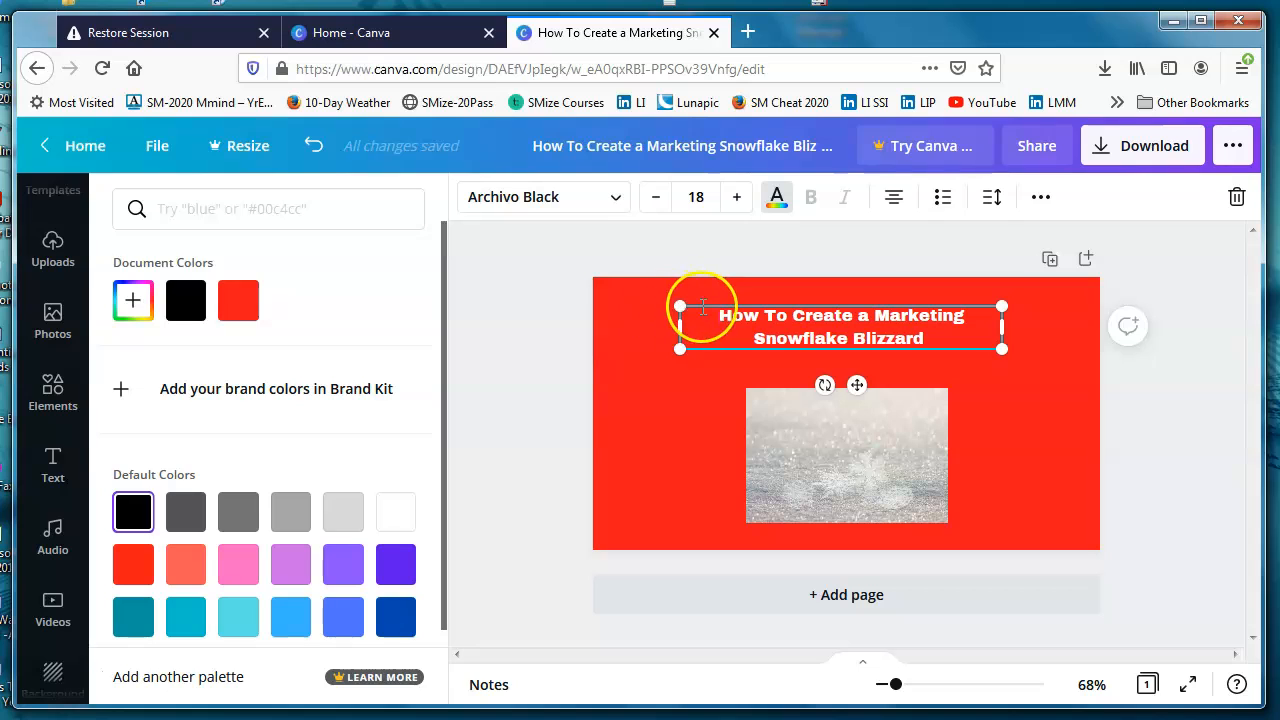
# Step: Set the whole title's font size to 20 and insert a line break before "Marketing"
pyautogui.moveTo(714, 318); pyautogui.dragTo(943, 336)
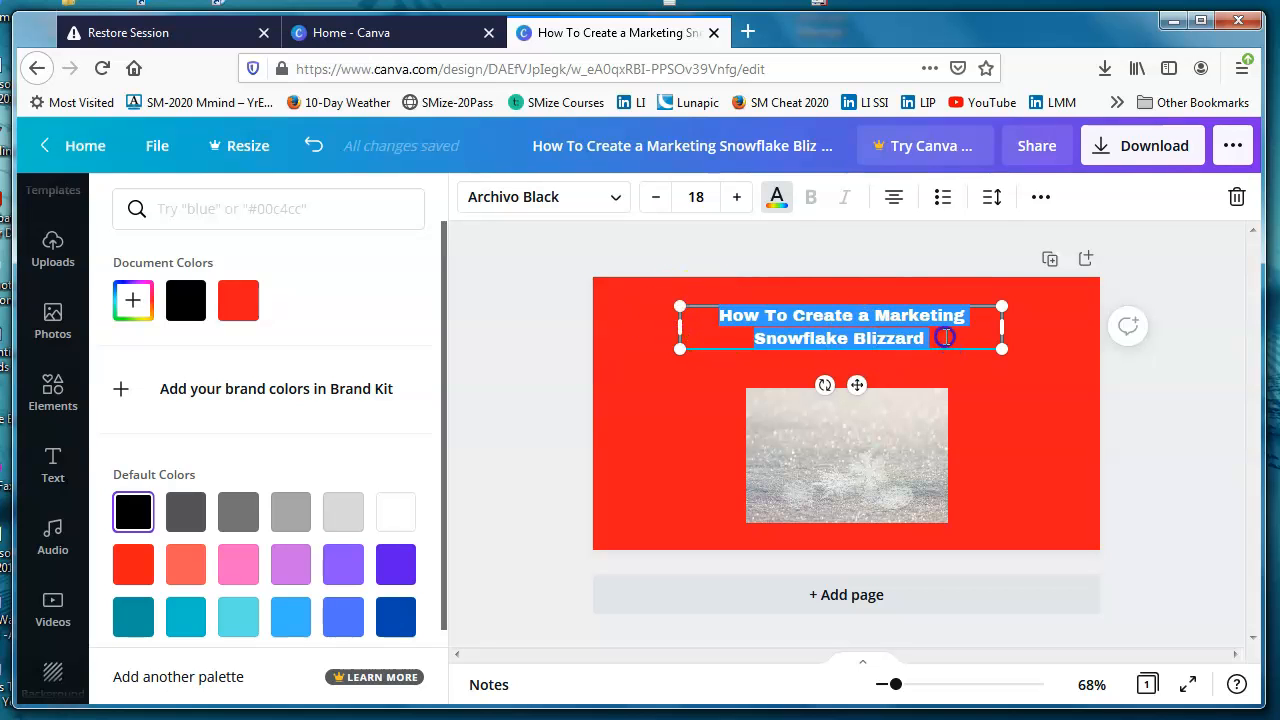
pyautogui.click(732, 200)
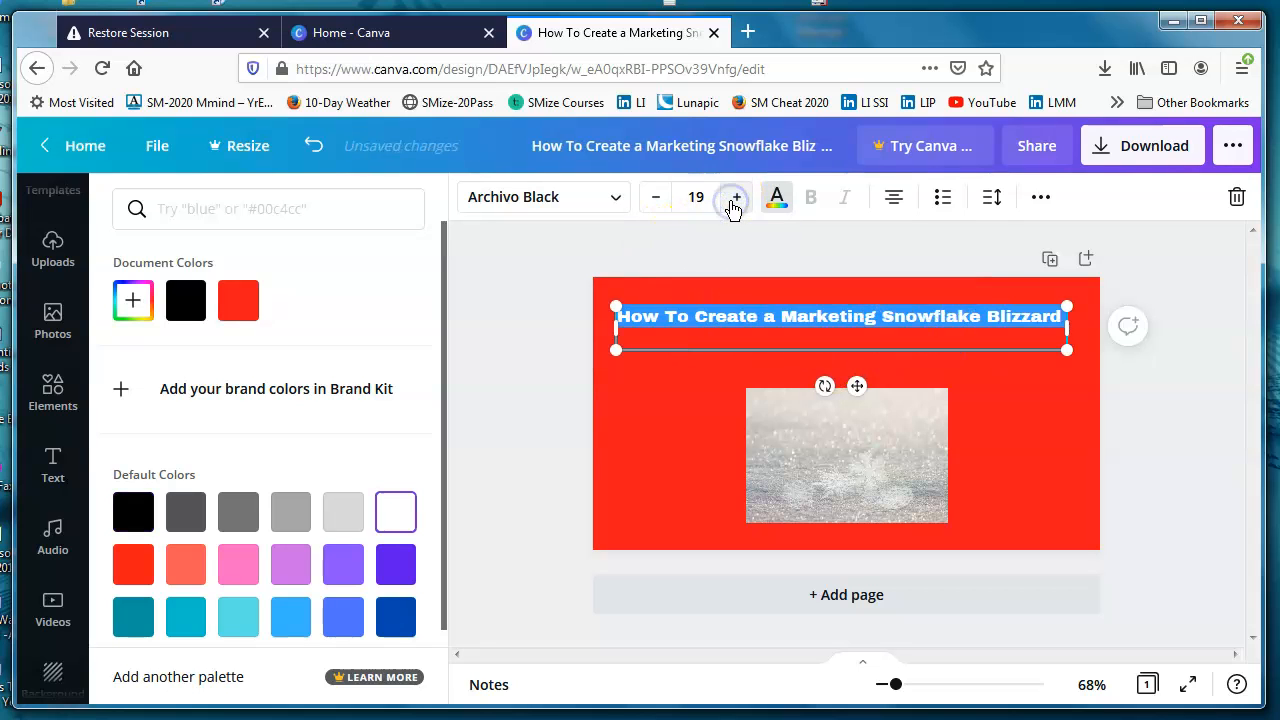
pyautogui.click(735, 205)
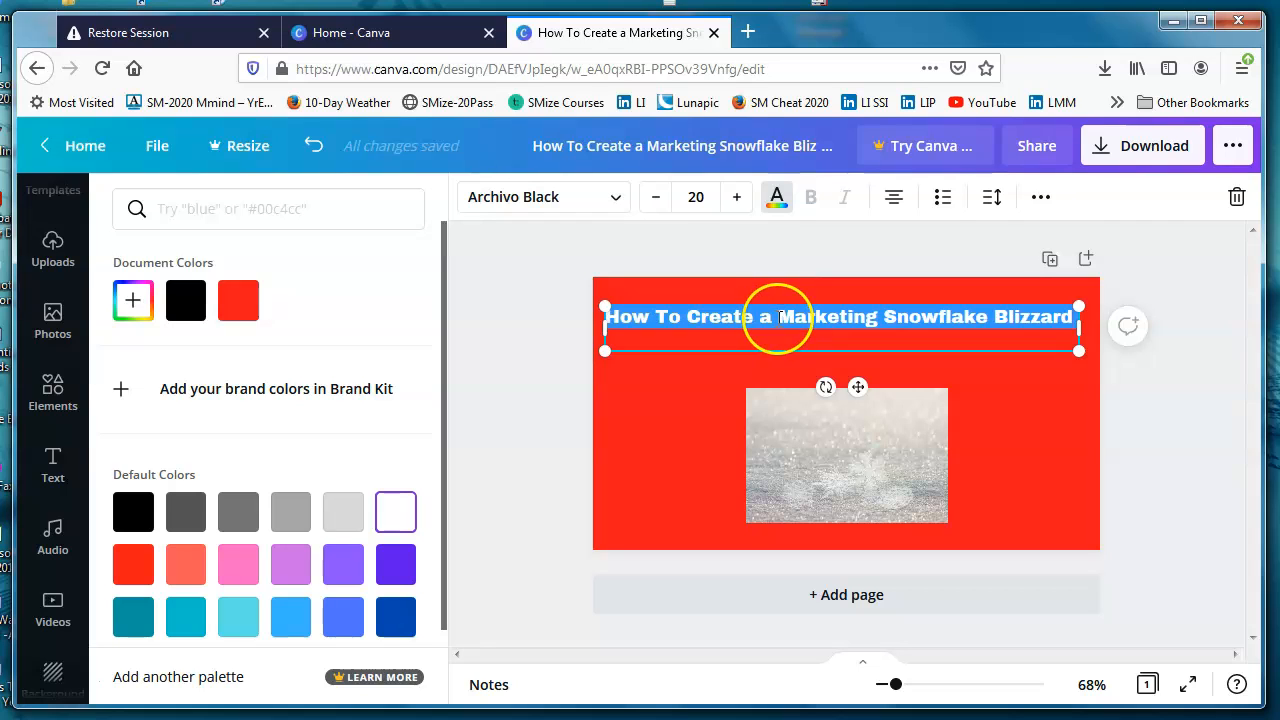
pyautogui.click(778, 318)
pyautogui.press('Return')
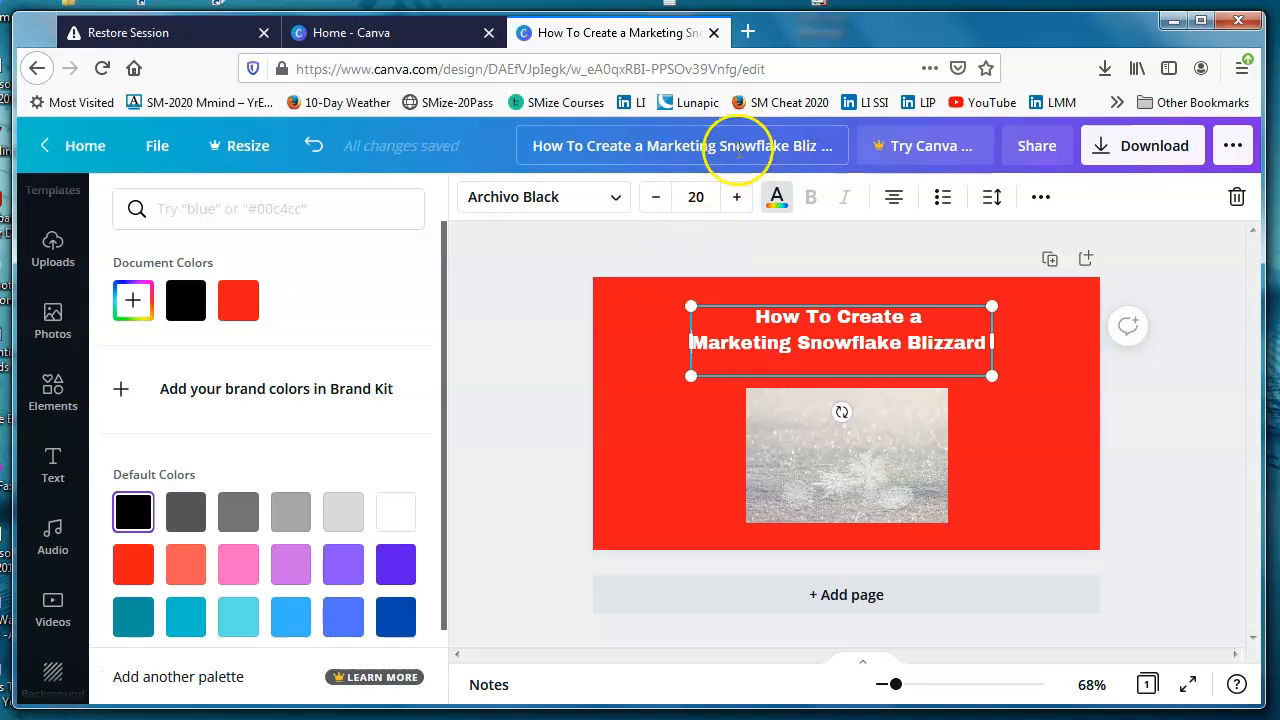
pyautogui.click(735, 198)
pyautogui.click(734, 201)
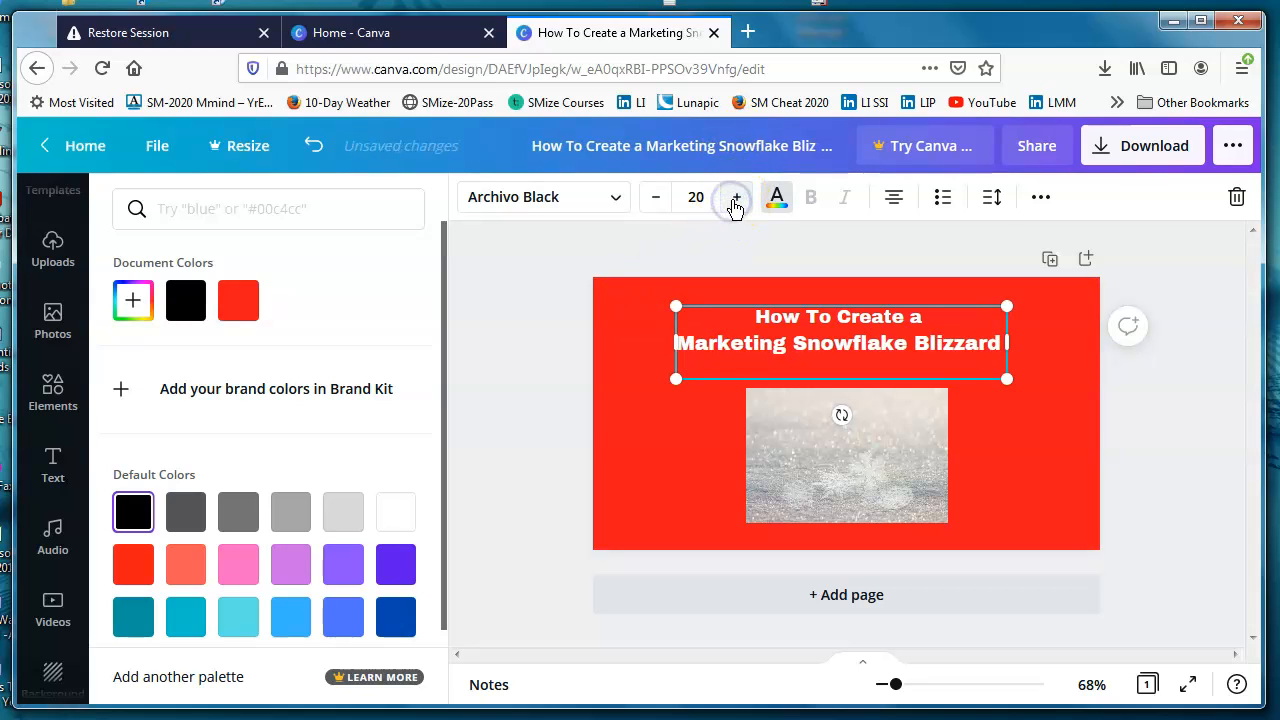
pyautogui.click(656, 201)
pyautogui.click(656, 201)
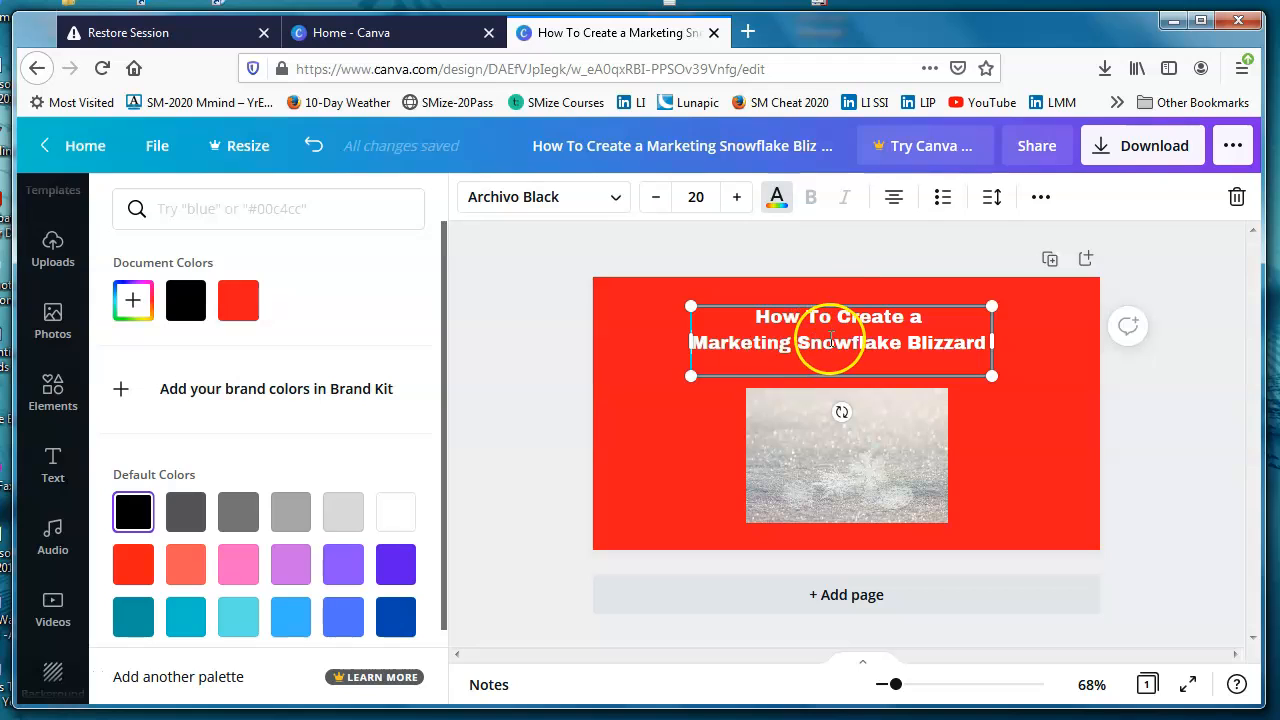
# Step: Insert a line break before "Blizzard" in the title and slightly increase the font size of that third line
pyautogui.click(911, 342)
pyautogui.press('Return')
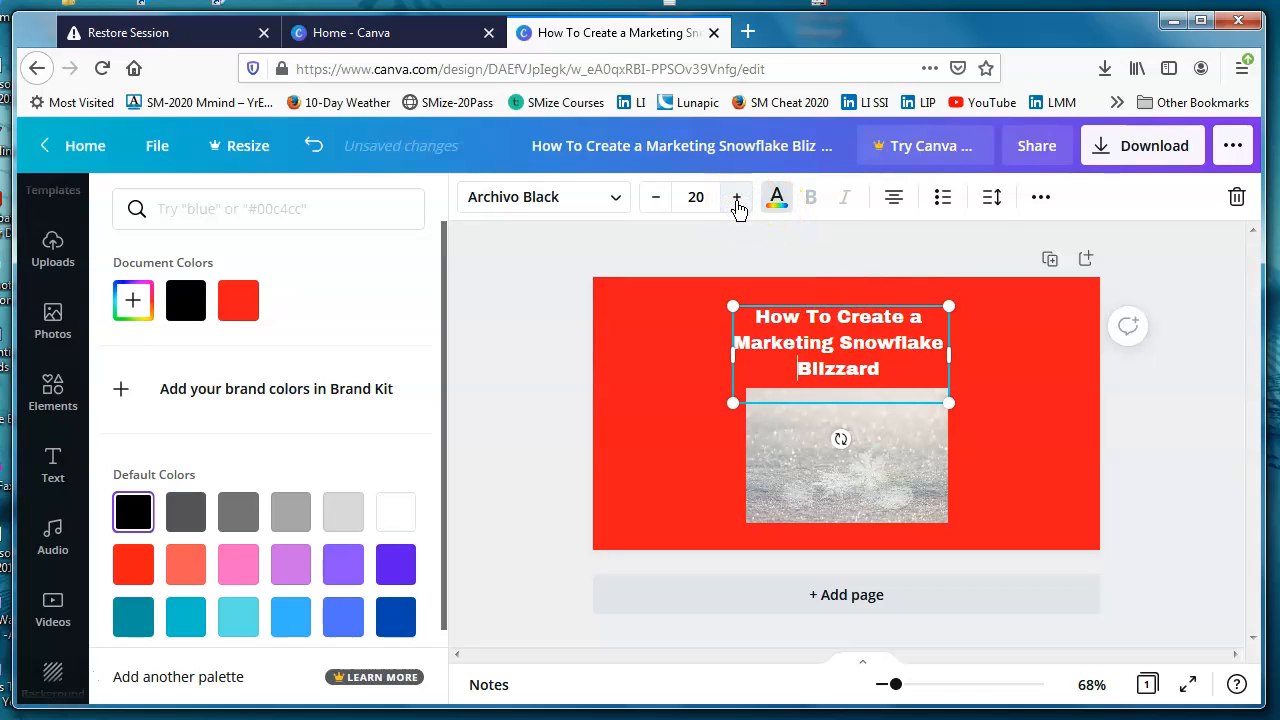
pyautogui.click(737, 205)
pyautogui.click(733, 201)
# Step: Move the title higher and centre it horizontally on the page, and position the snow photo centred just beneath it
pyautogui.click(837, 440)
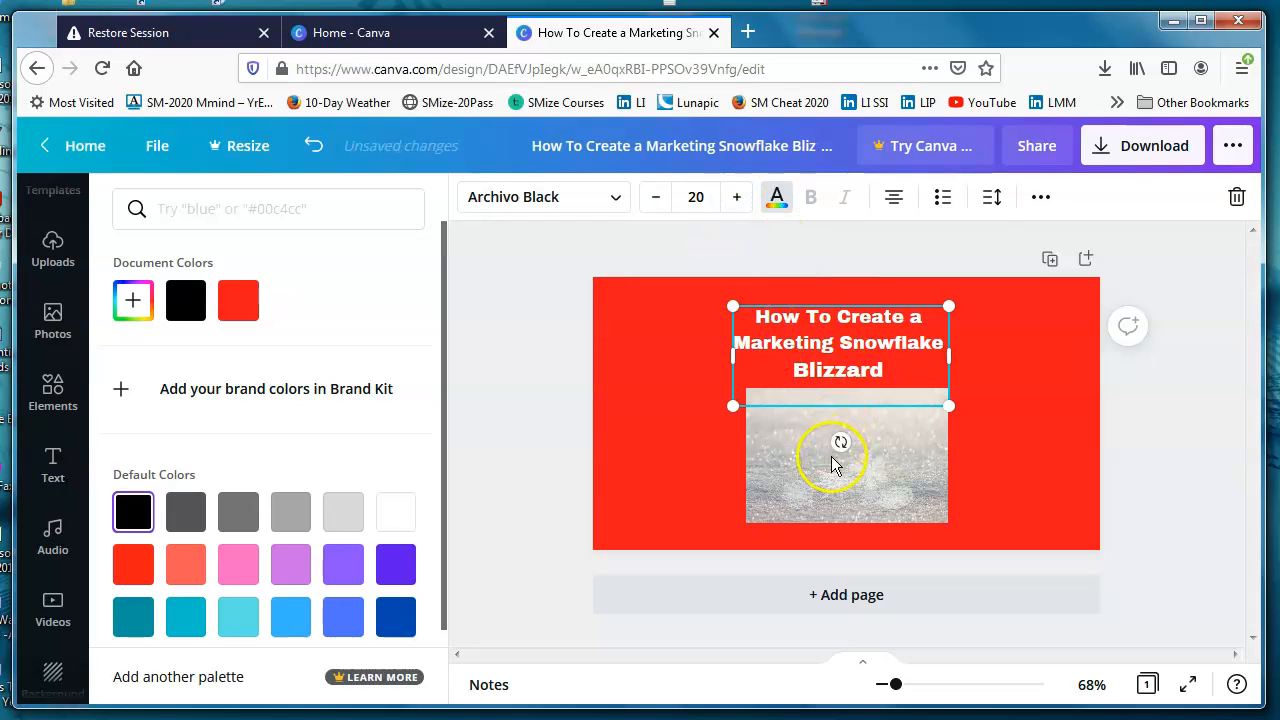
pyautogui.moveTo(841, 450); pyautogui.dragTo(844, 477)
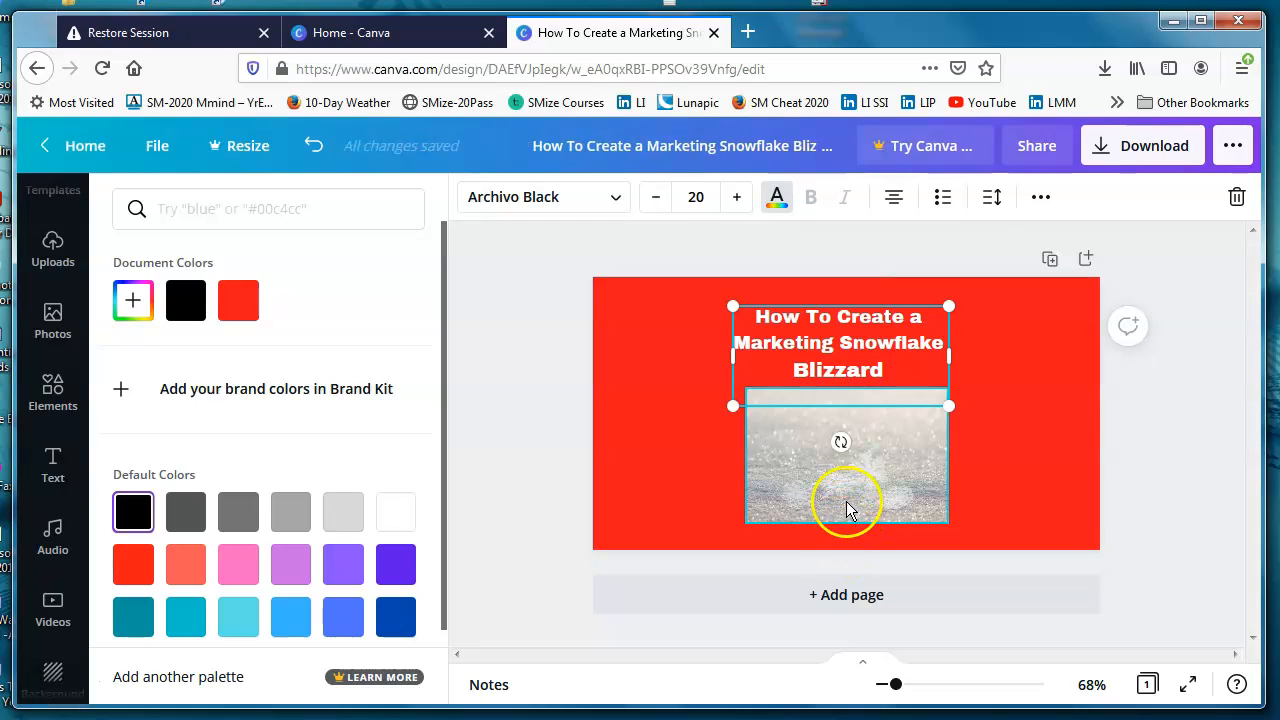
pyautogui.click(836, 480)
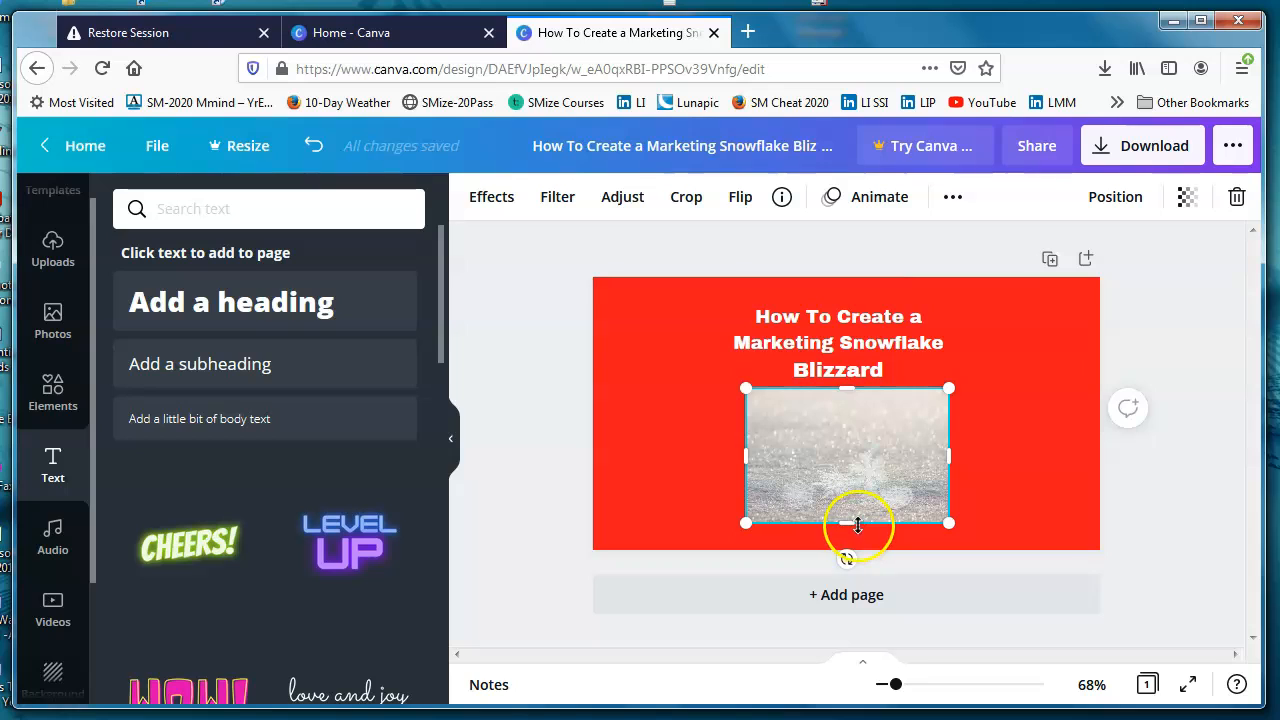
pyautogui.moveTo(846, 476)
pyautogui.mouseDown()
pyautogui.moveTo(846, 488)
pyautogui.moveTo(847, 476)
pyautogui.mouseUp()
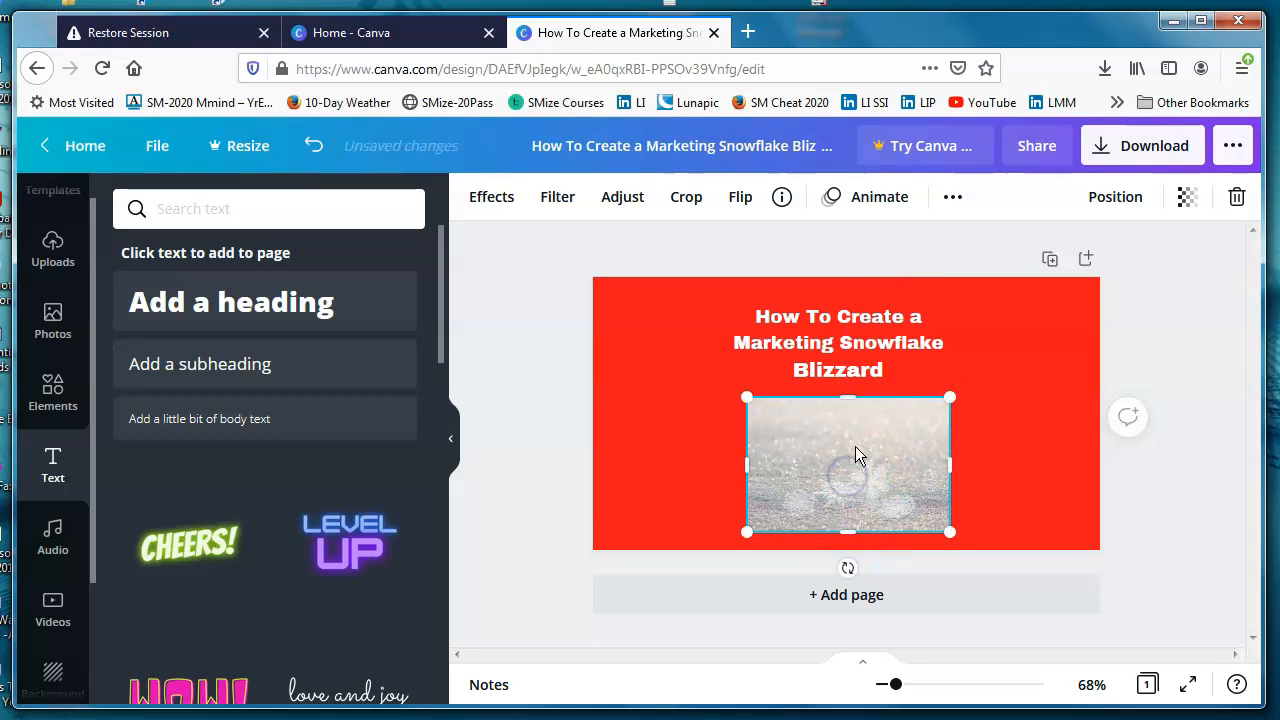
pyautogui.moveTo(840, 335); pyautogui.dragTo(846, 331)
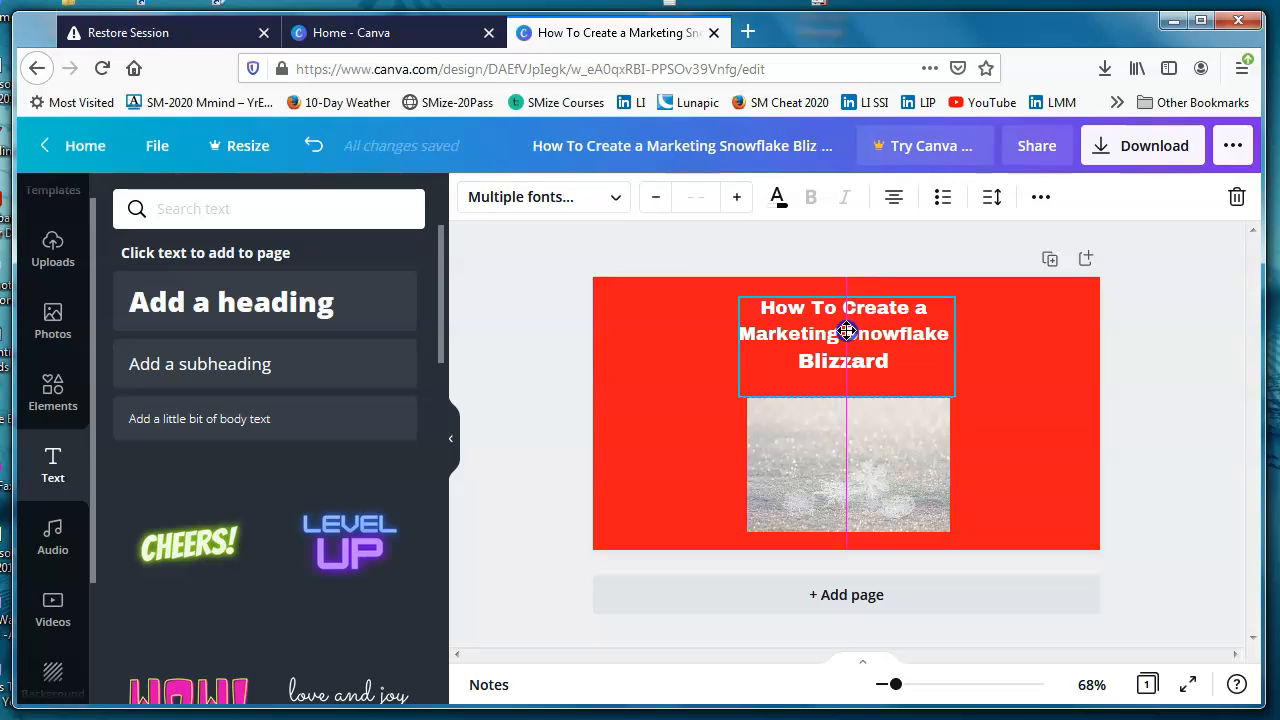
pyautogui.moveTo(847, 331); pyautogui.dragTo(846, 331)
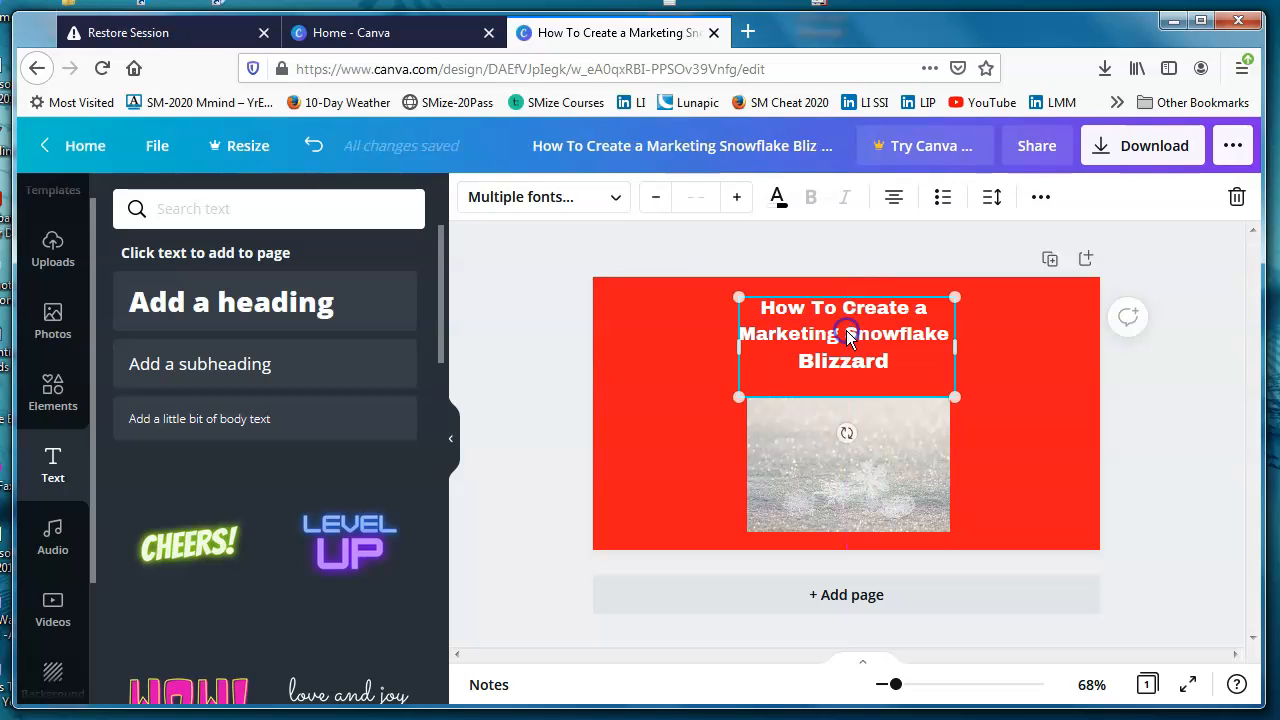
pyautogui.click(1050, 423)
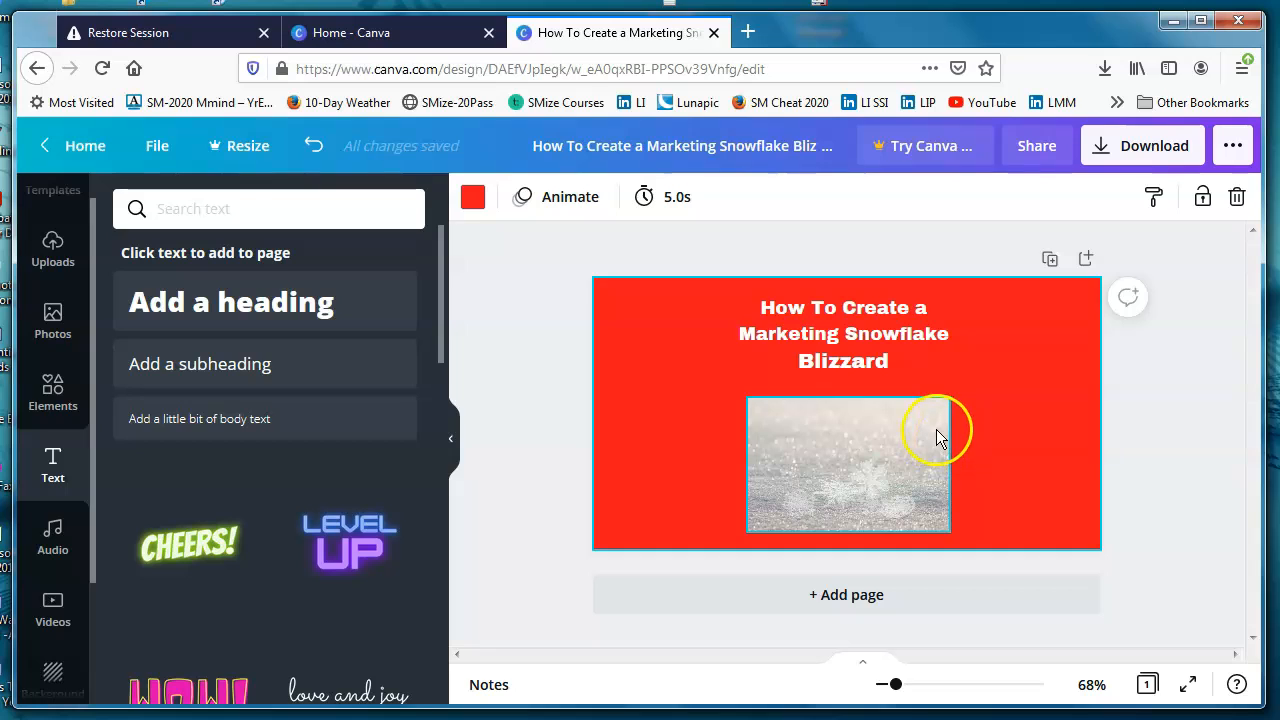
pyautogui.click(897, 432)
pyautogui.moveTo(897, 432); pyautogui.dragTo(889, 423)
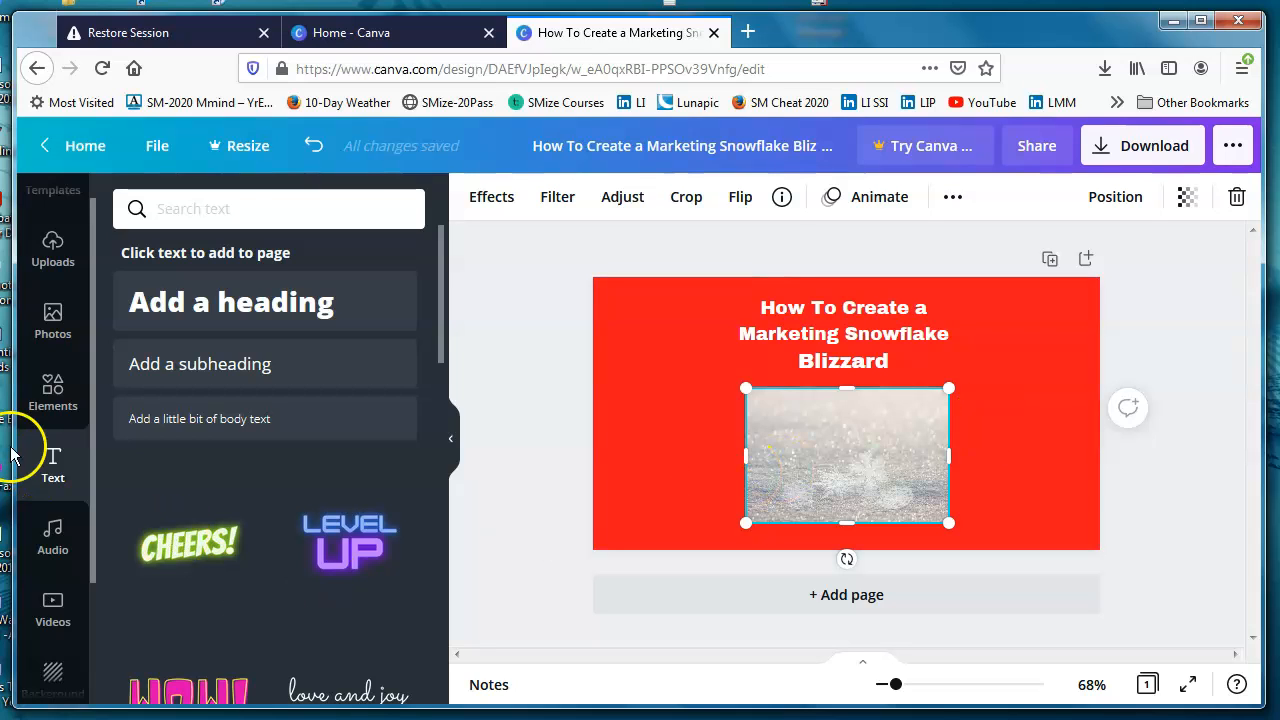
# Step: Add the recently used square outline element to the page and resize it into a border around the snow photo
pyautogui.click(57, 403)
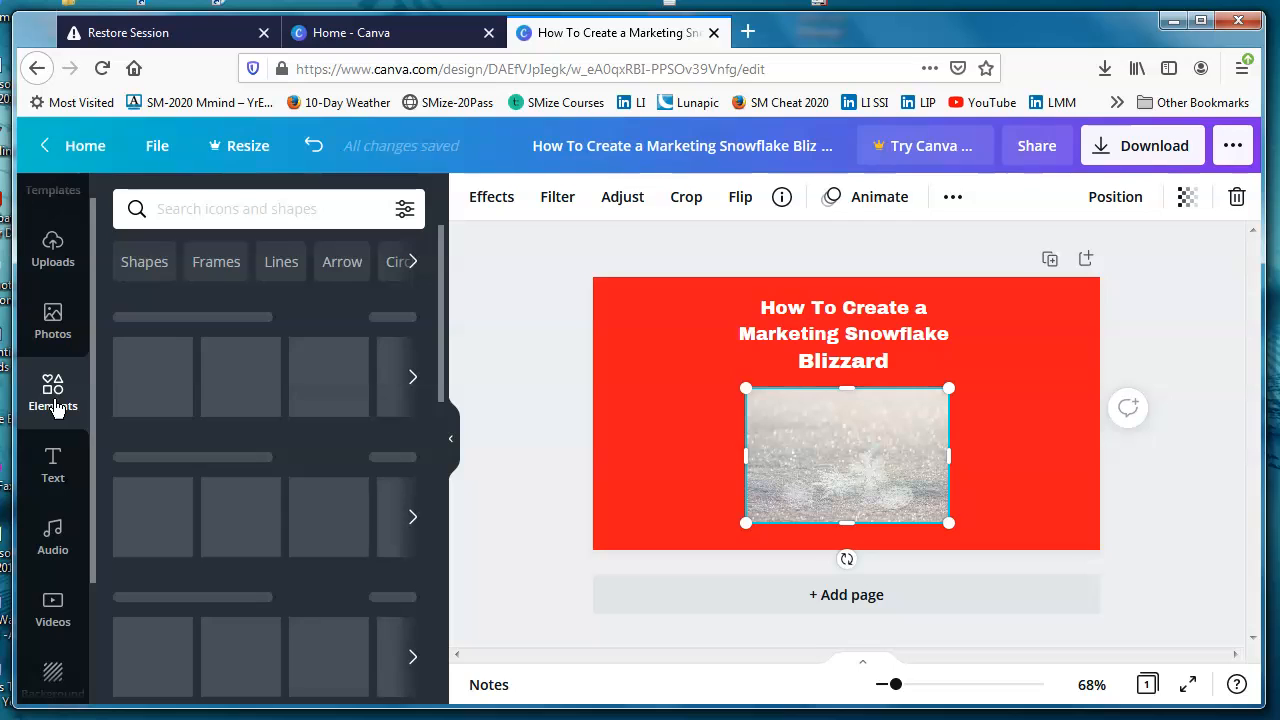
pyautogui.click(218, 270)
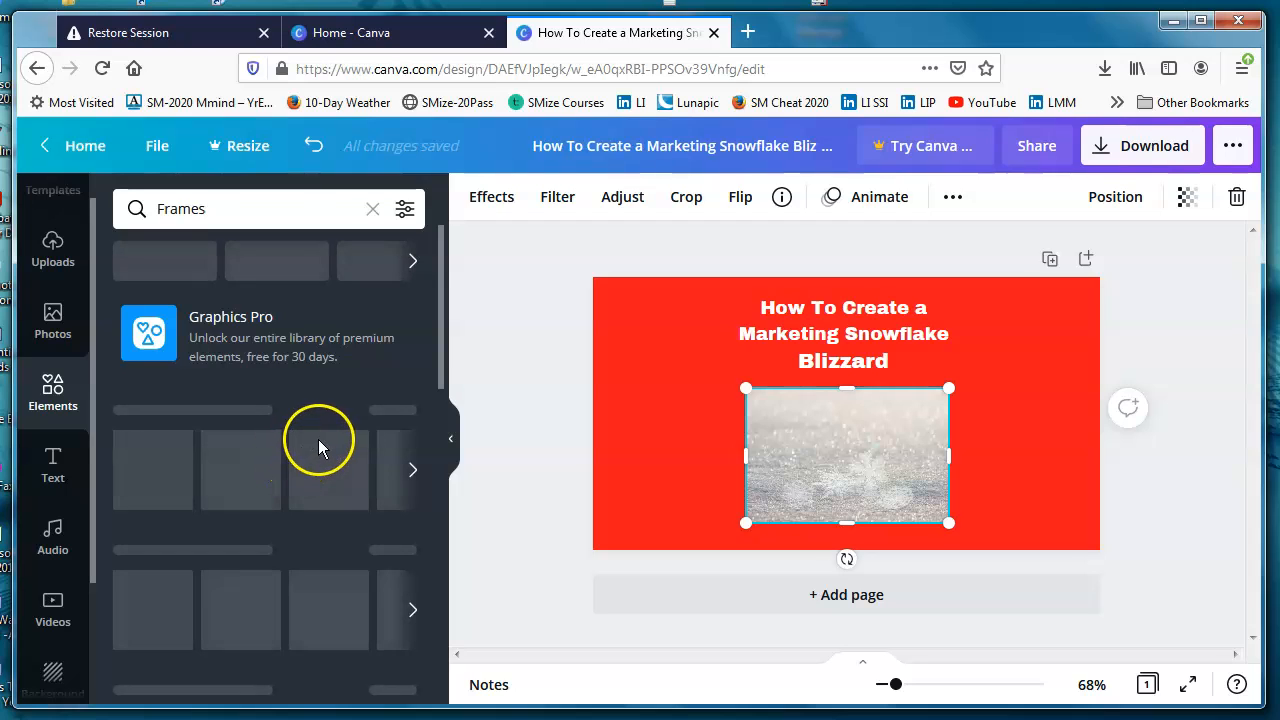
pyautogui.click(50, 398)
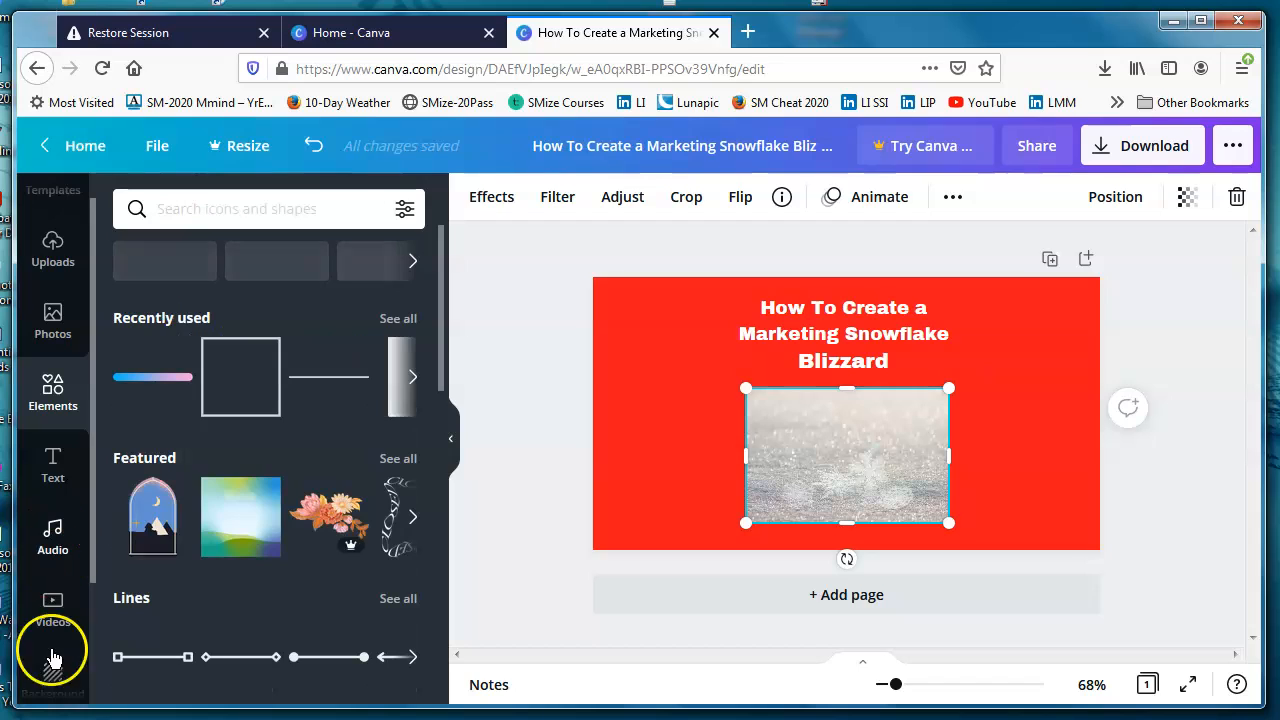
pyautogui.moveTo(263, 390); pyautogui.dragTo(834, 430)
pyautogui.moveTo(928, 451); pyautogui.dragTo(948, 456)
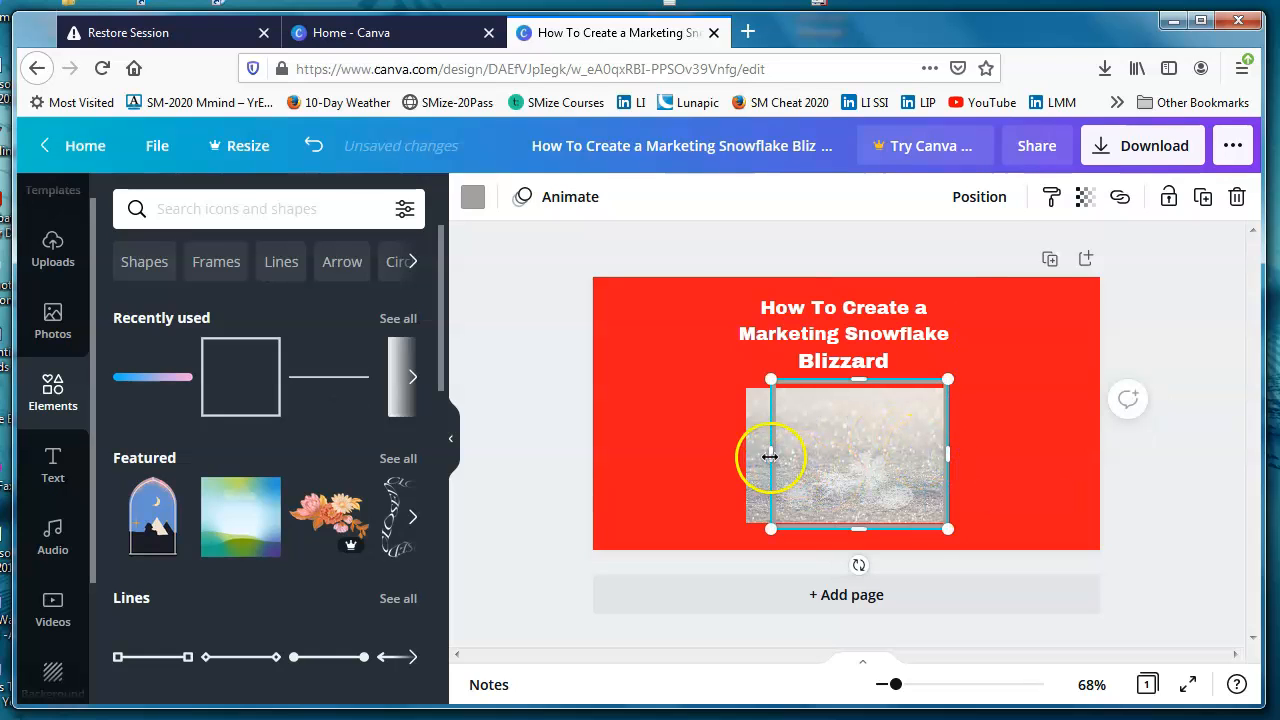
pyautogui.moveTo(768, 456); pyautogui.dragTo(744, 456)
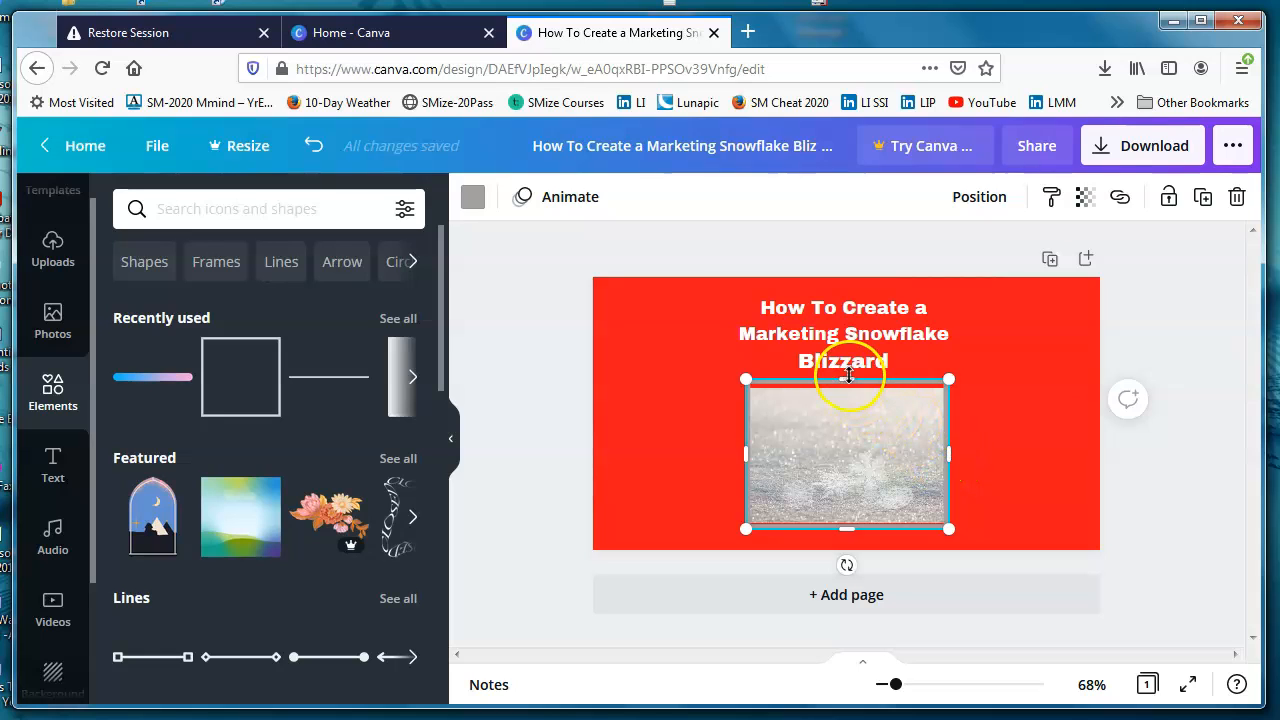
pyautogui.moveTo(851, 381); pyautogui.dragTo(852, 386)
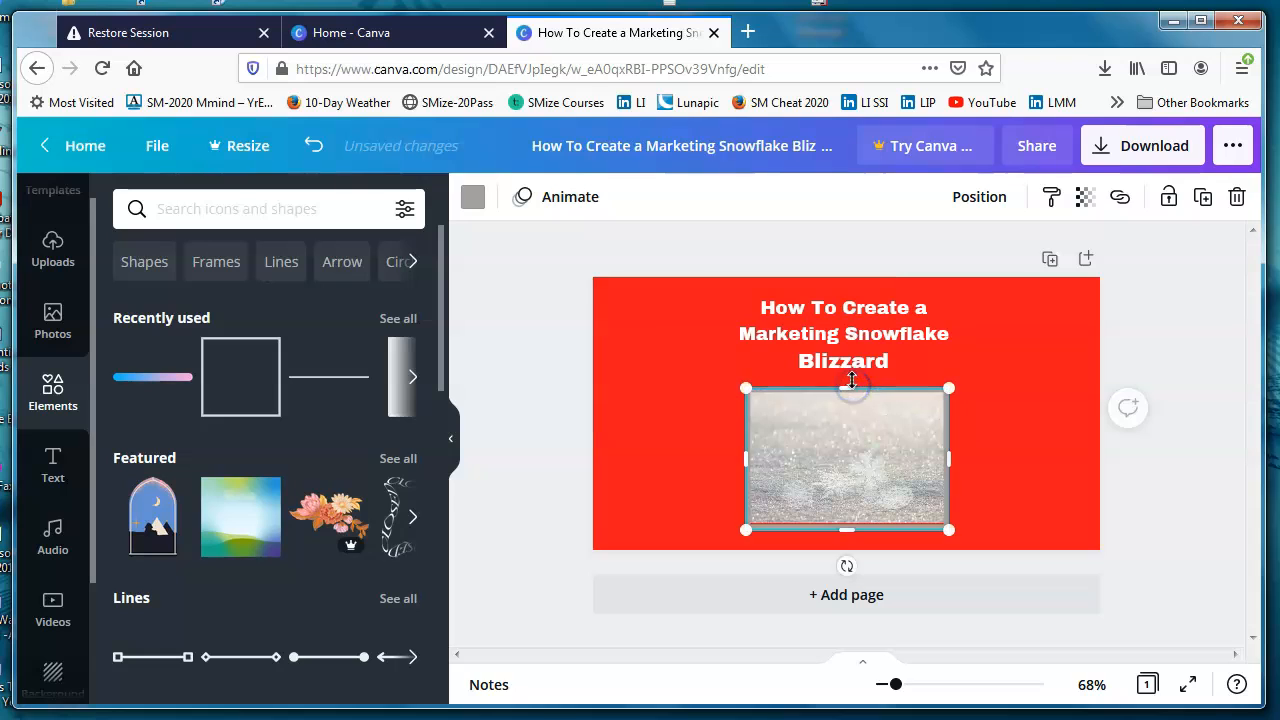
# Step: Colour the photo's border white and move it slightly up so it lines up with the snow photo
pyautogui.click(472, 201)
pyautogui.click(388, 517)
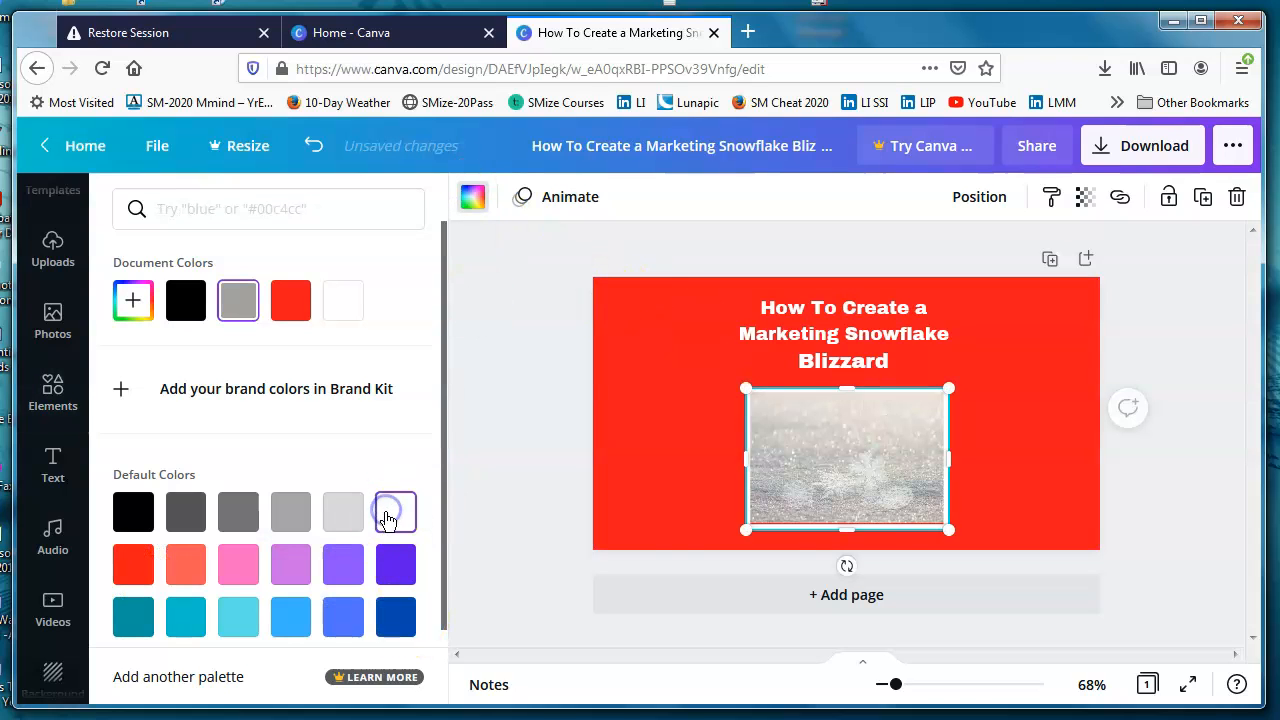
pyautogui.click(1033, 557)
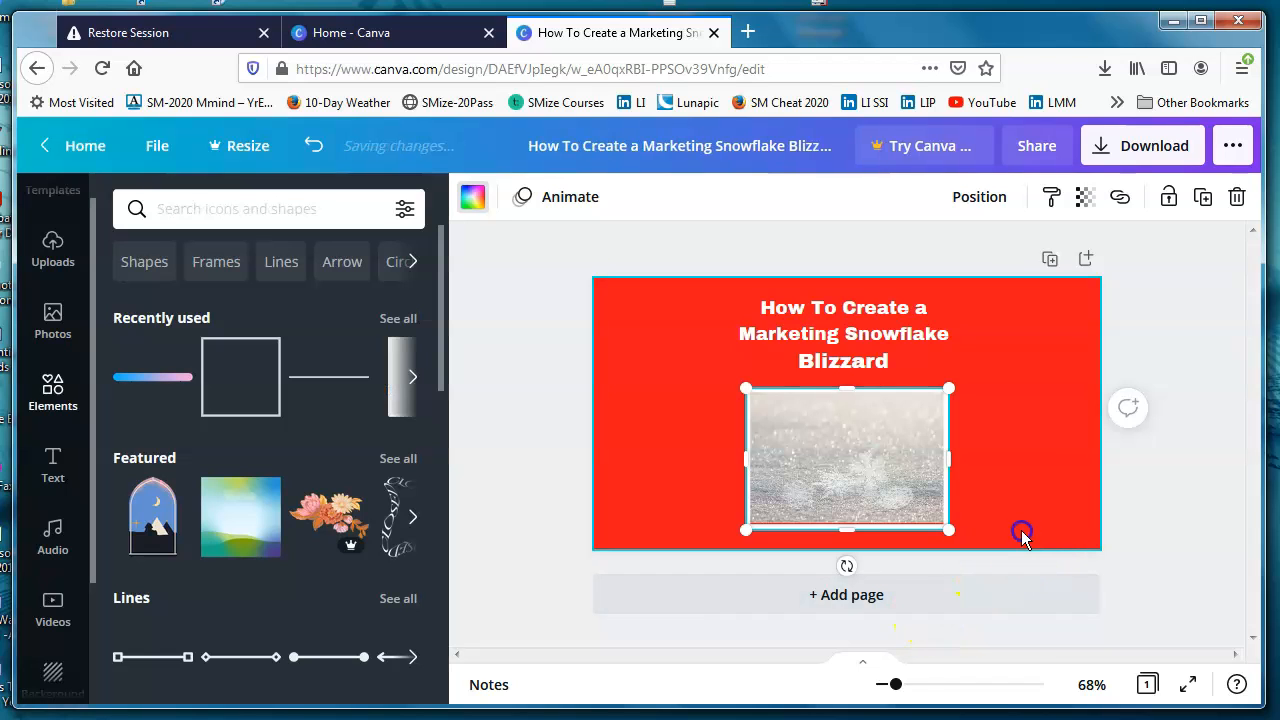
pyautogui.click(1028, 432)
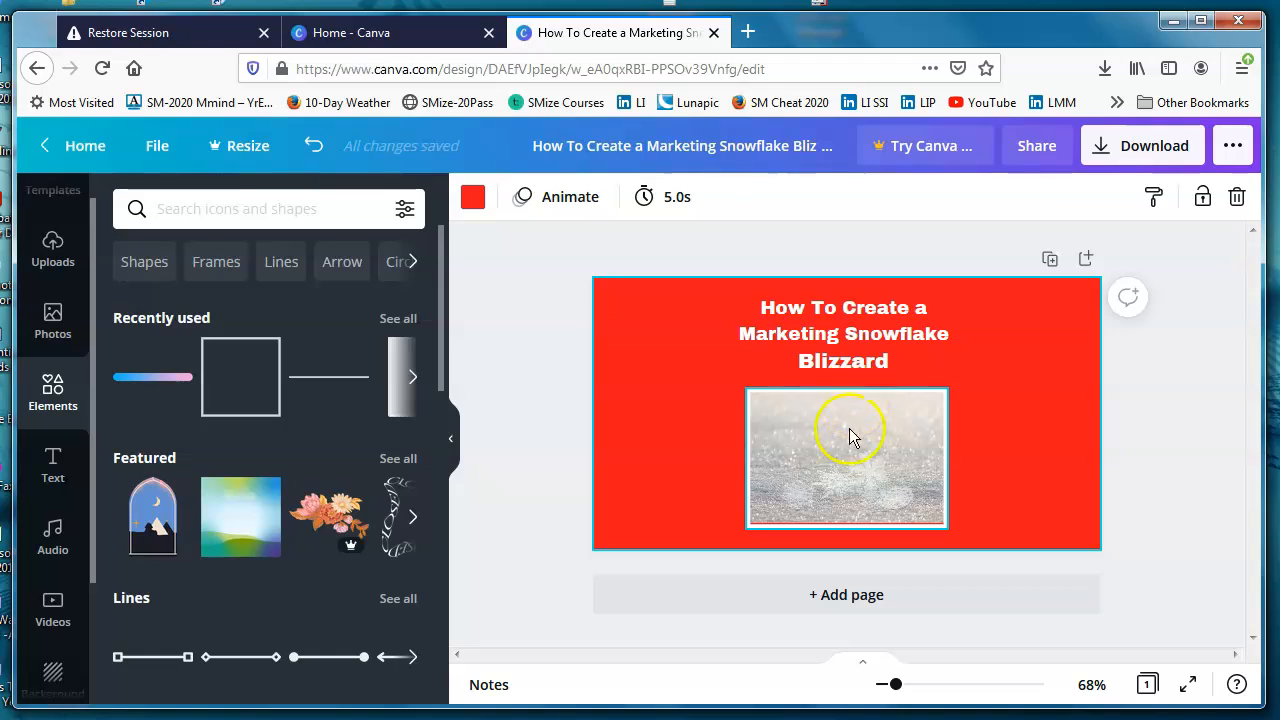
pyautogui.click(848, 440)
pyautogui.moveTo(847, 441); pyautogui.dragTo(848, 441)
pyautogui.click(1061, 431)
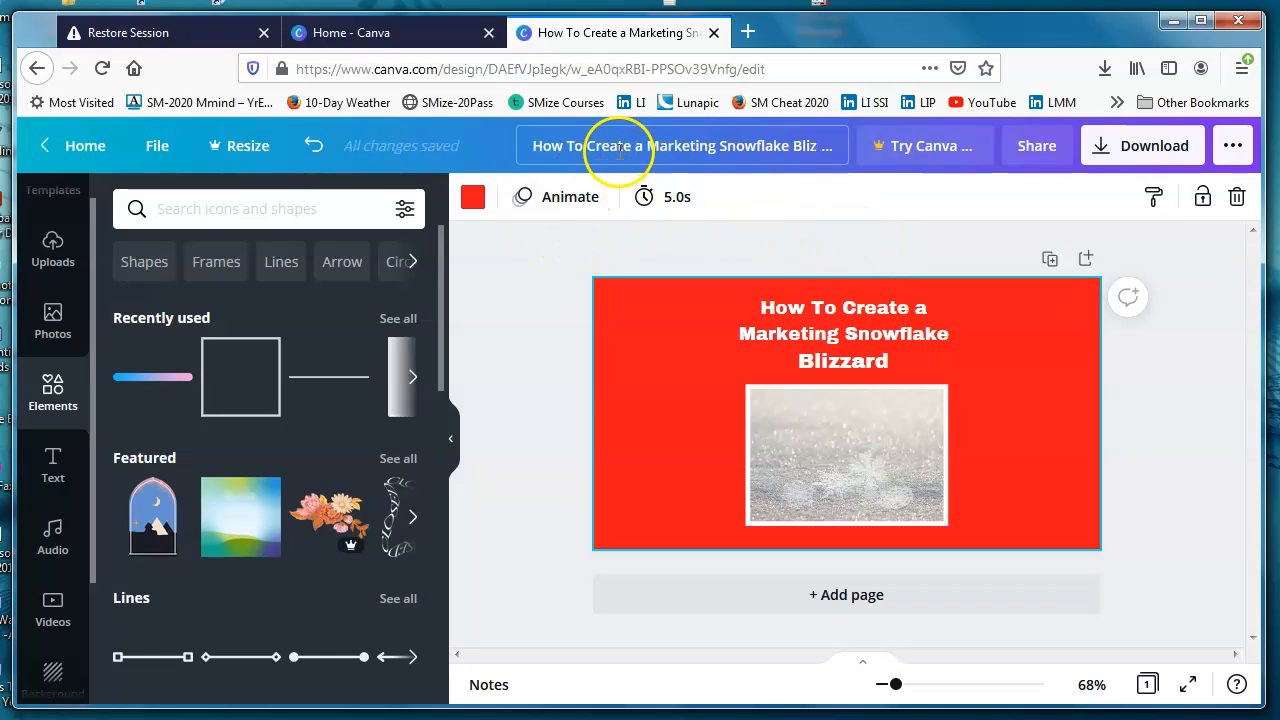
# Step: Rename the design as "LIP - snowflake blizzard-5-21" and save it
pyautogui.click(531, 145)
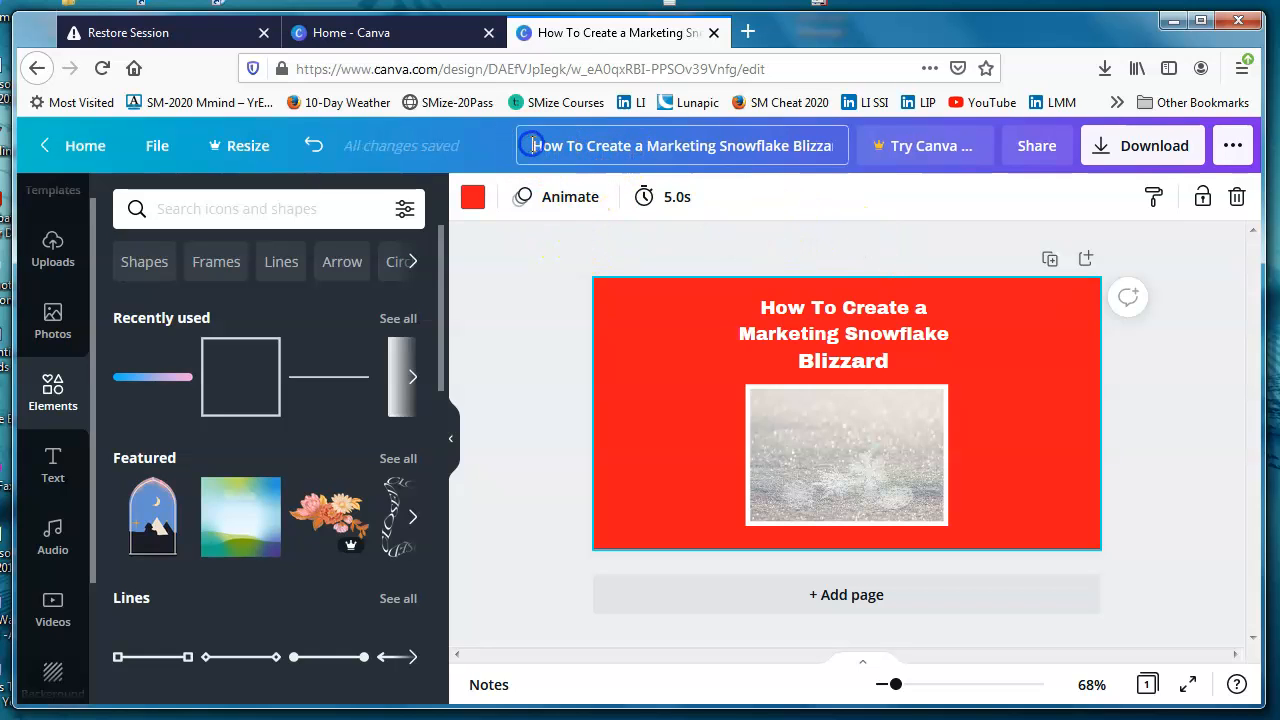
pyautogui.moveTo(531, 145); pyautogui.dragTo(872, 143)
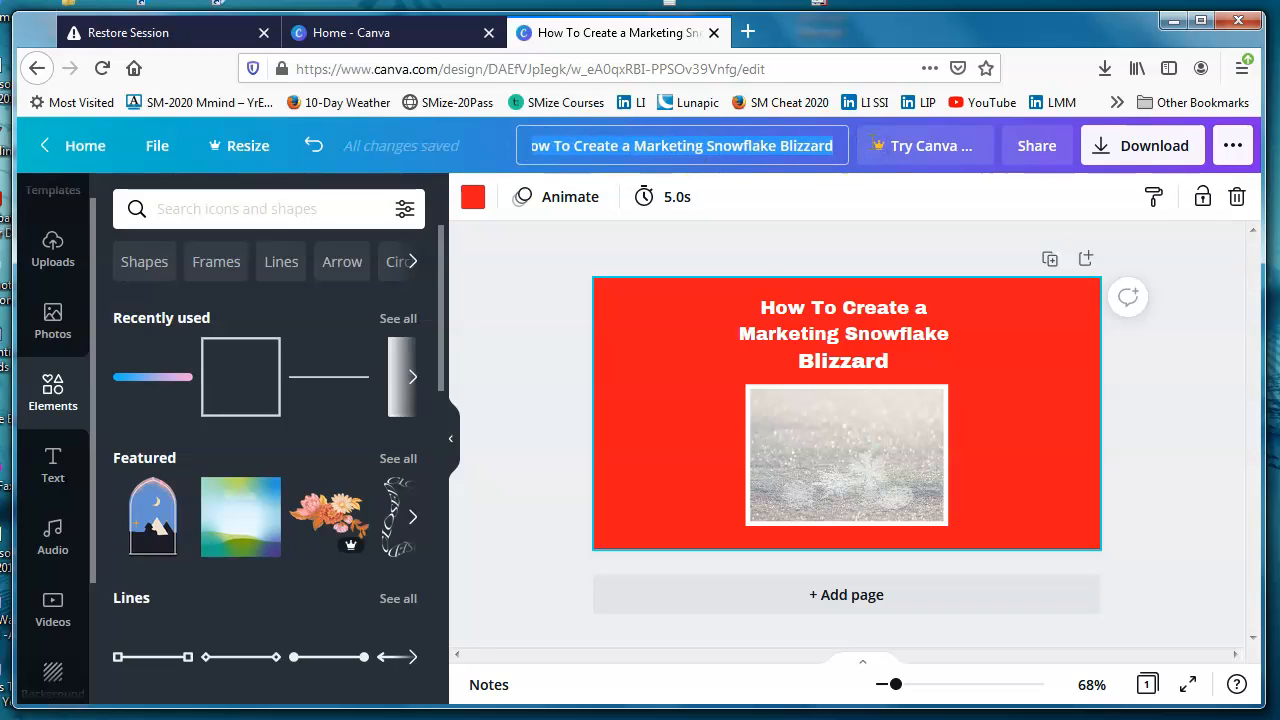
pyautogui.write('LIP -')
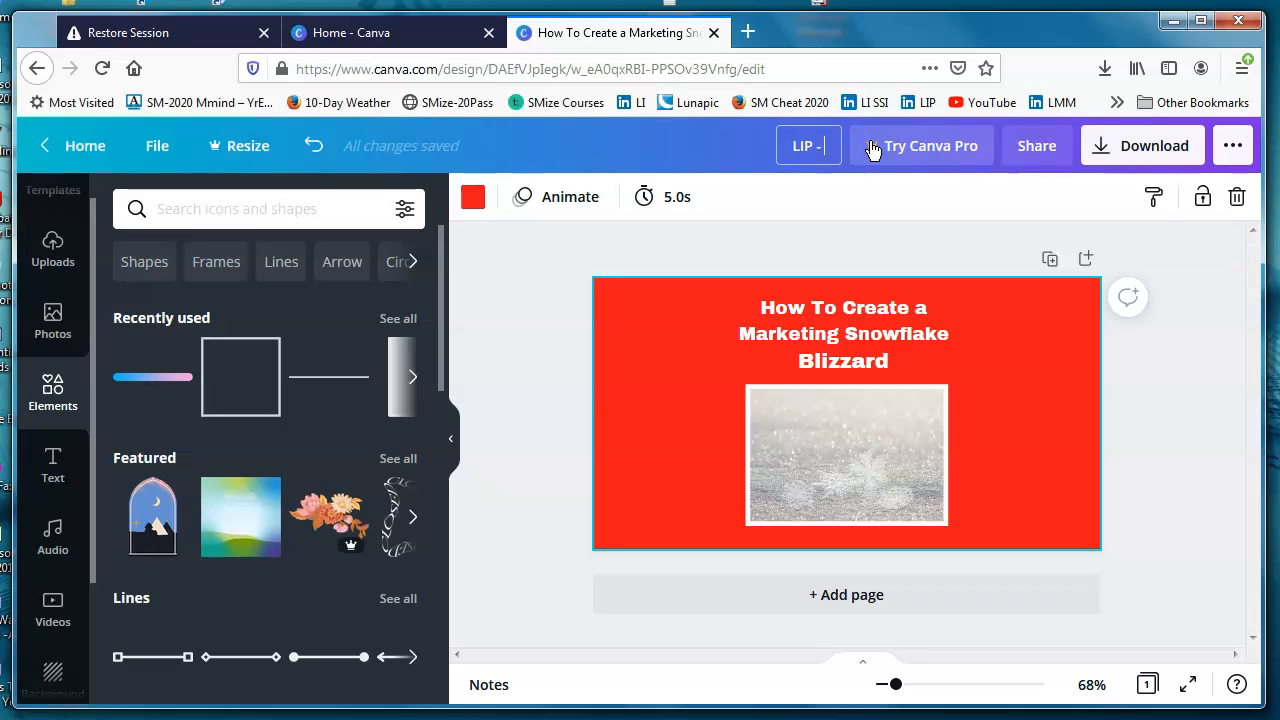
pyautogui.write('snowflake b')
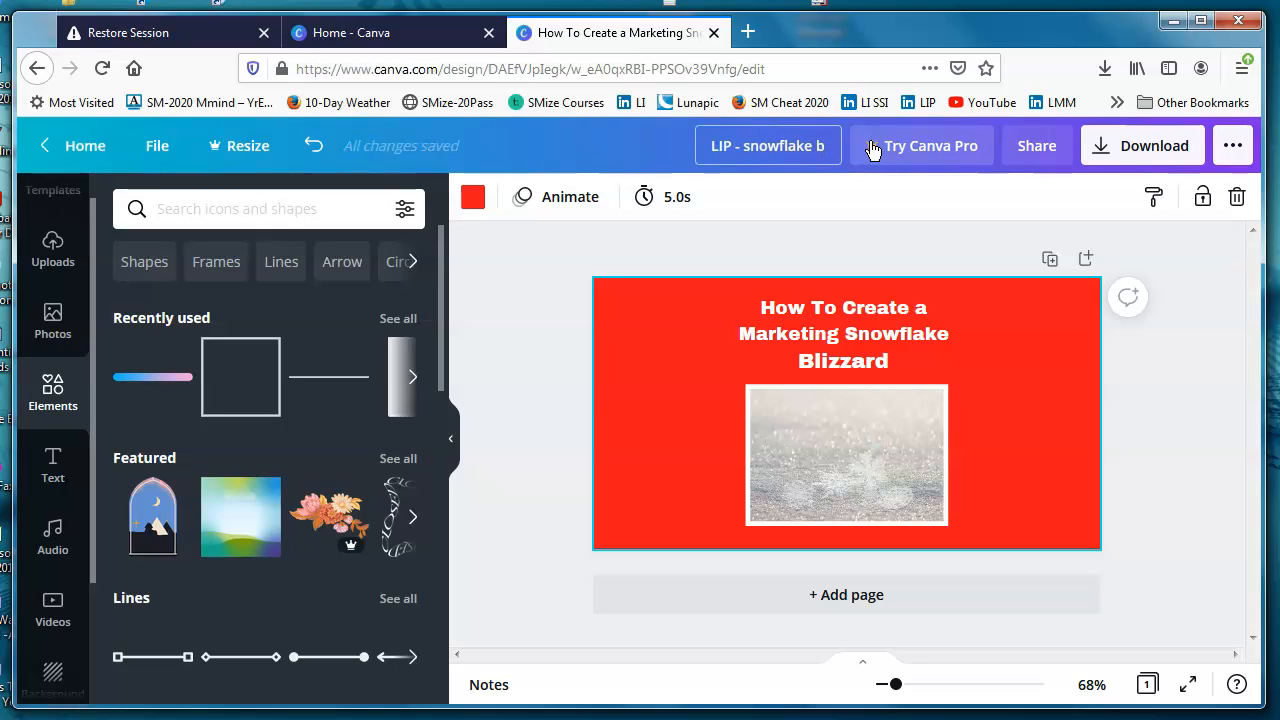
pyautogui.write('lizzard')
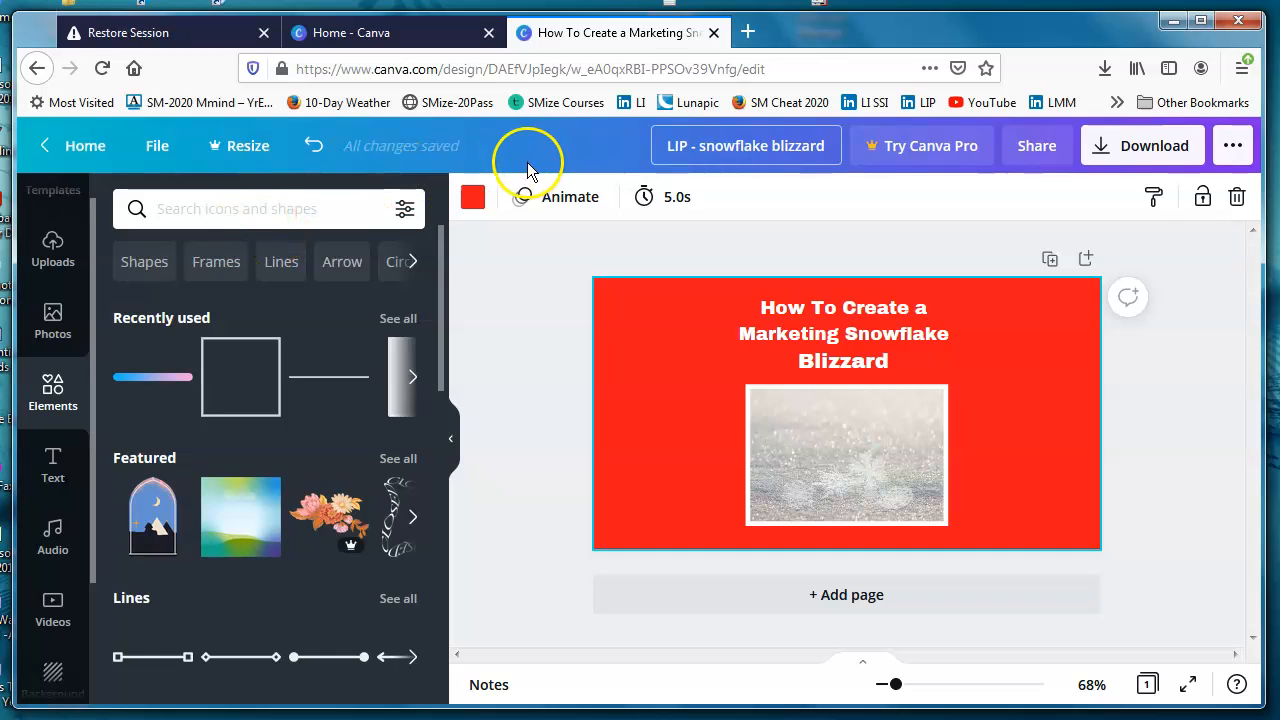
pyautogui.click(823, 145)
pyautogui.write('-5-21')
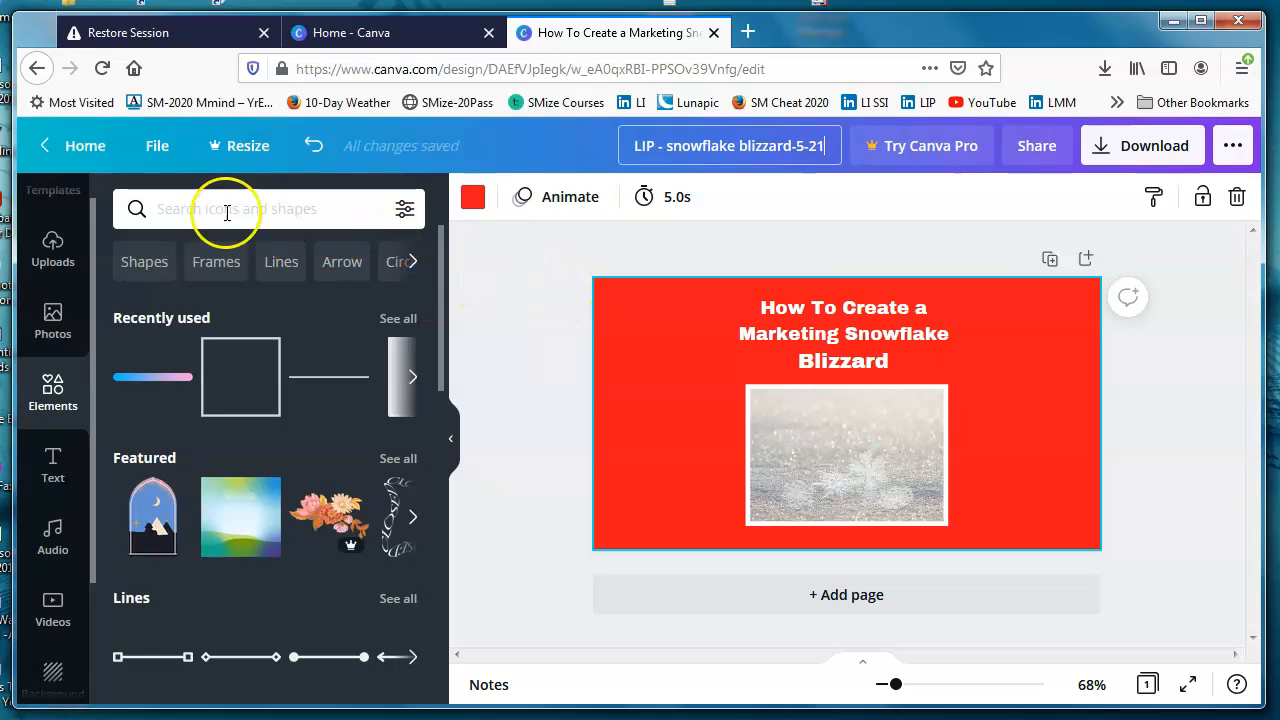
pyautogui.click(157, 150)
pyautogui.click(157, 480)
pyautogui.click(157, 484)
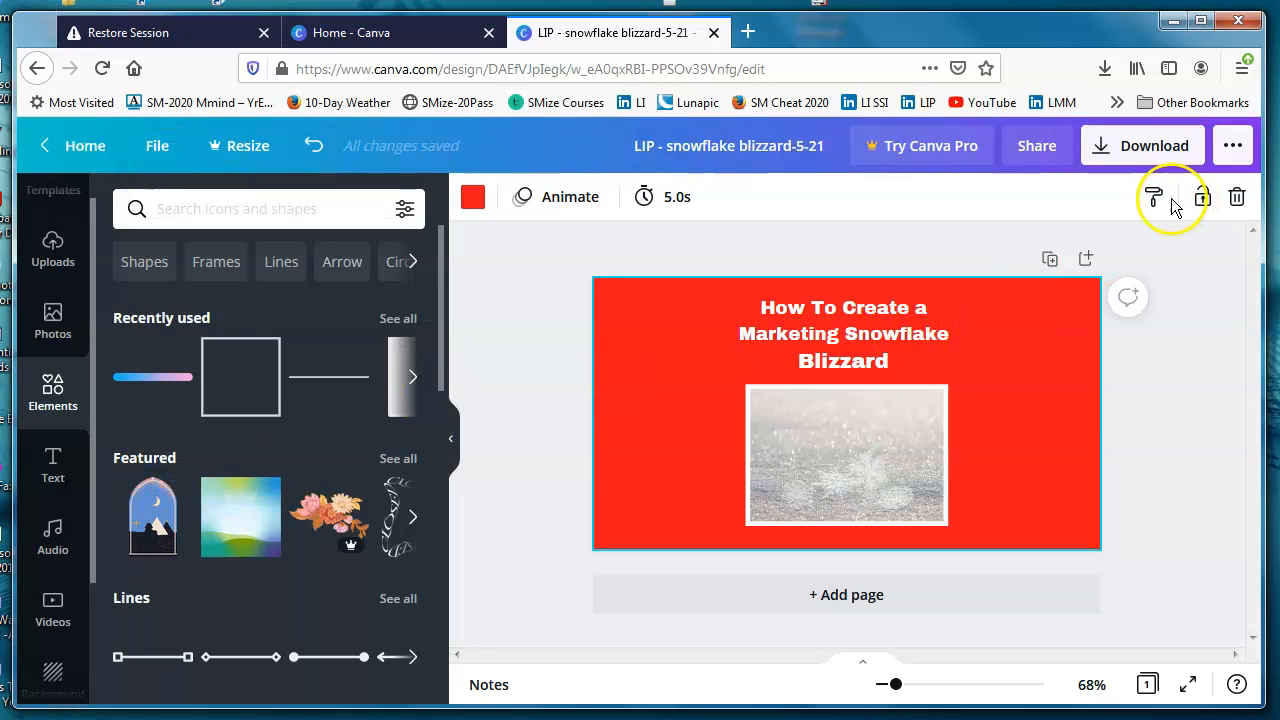
# Step: Download the design as a JPG file
pyautogui.click(1101, 158)
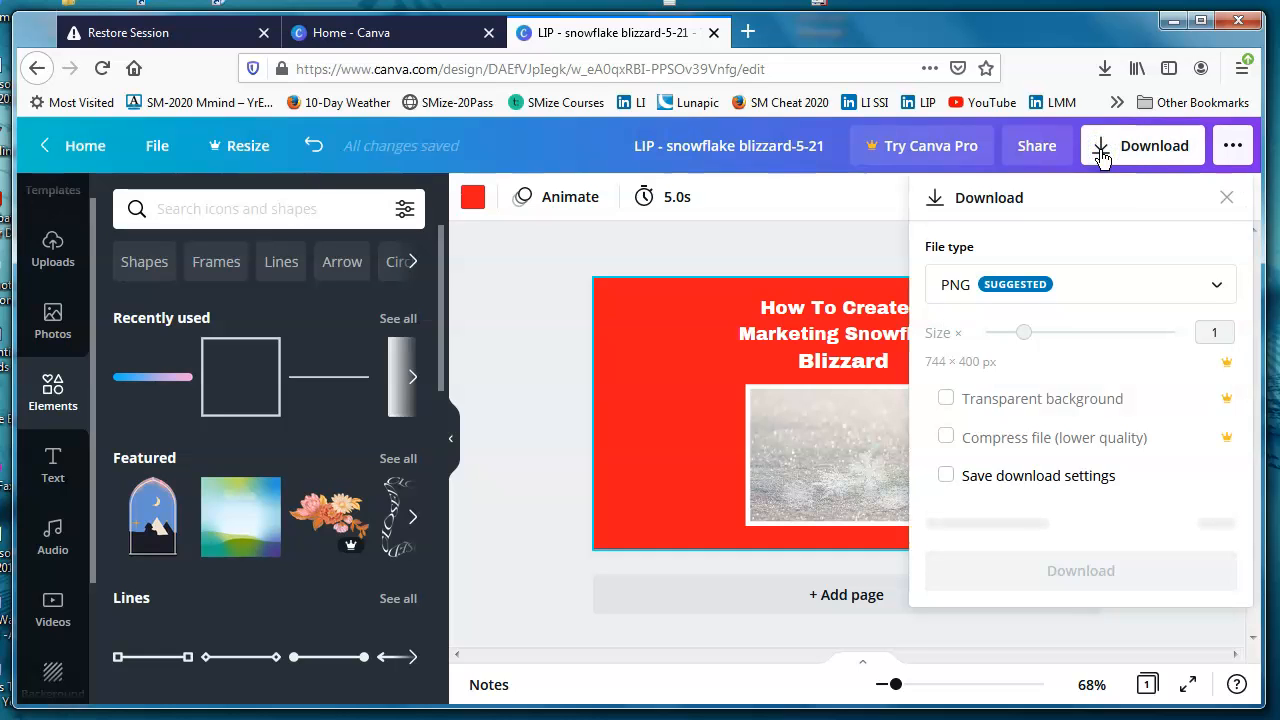
pyautogui.click(1217, 288)
pyautogui.click(952, 358)
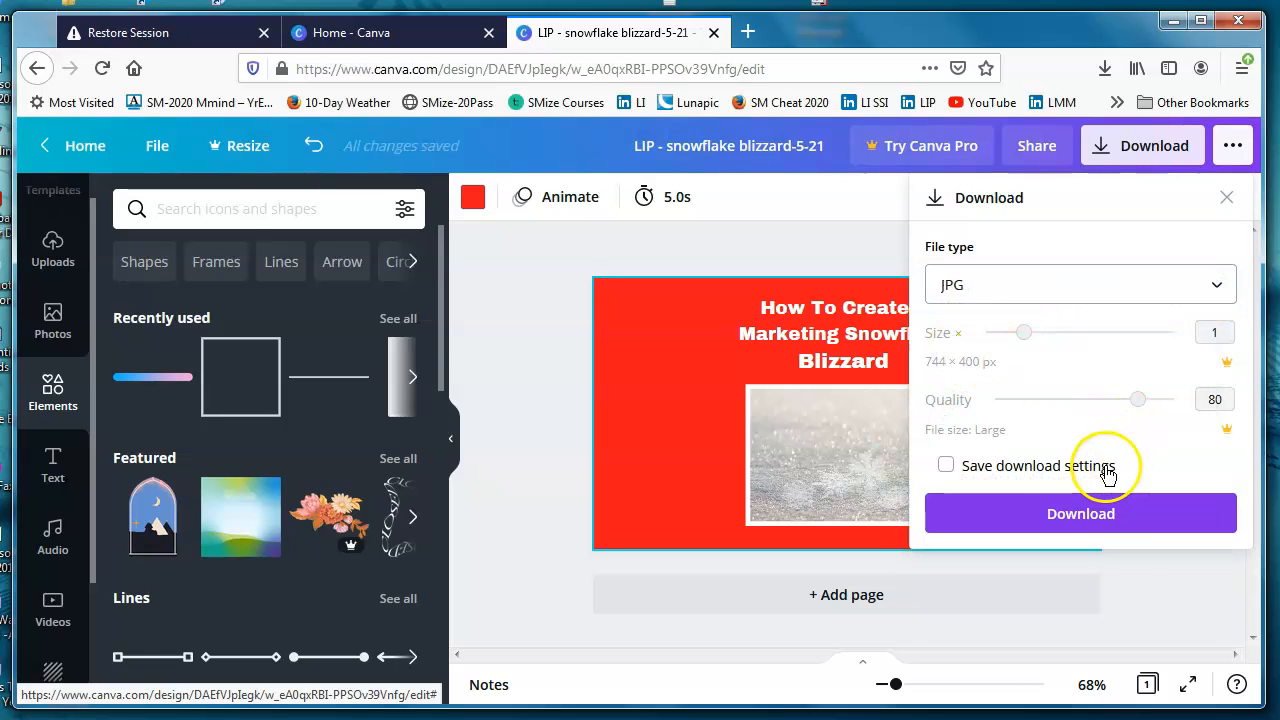
pyautogui.click(1089, 531)
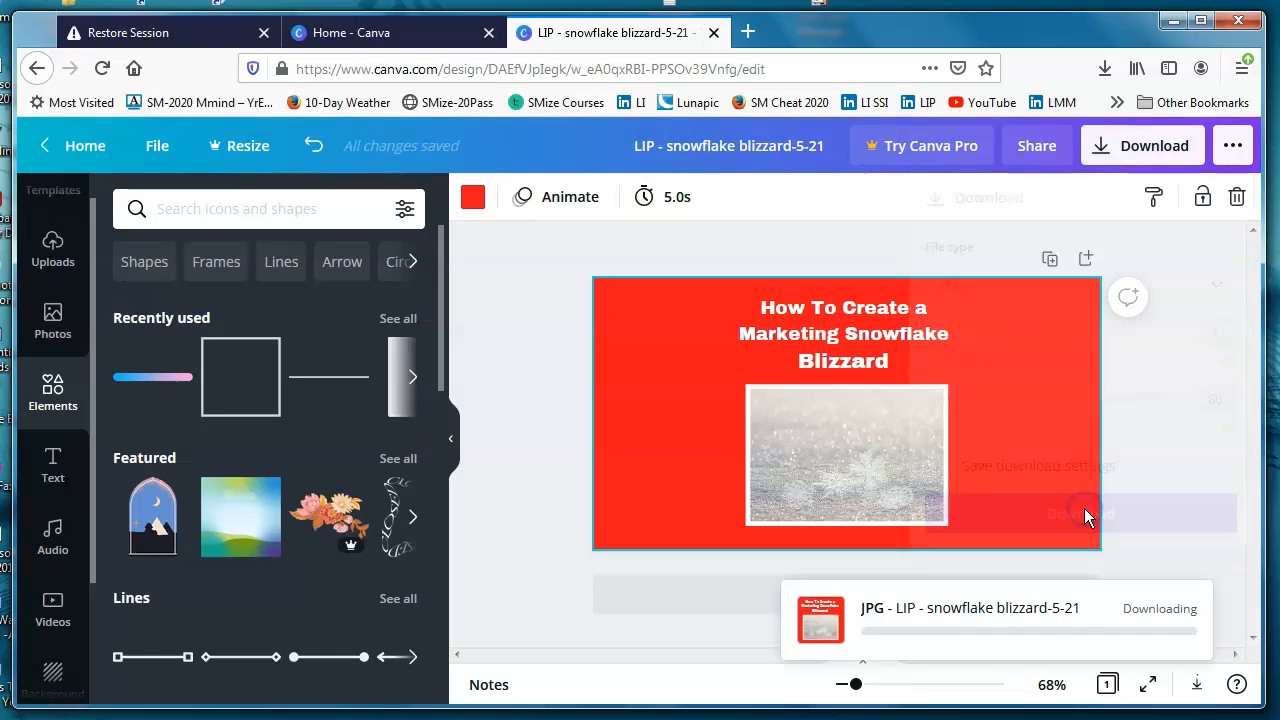